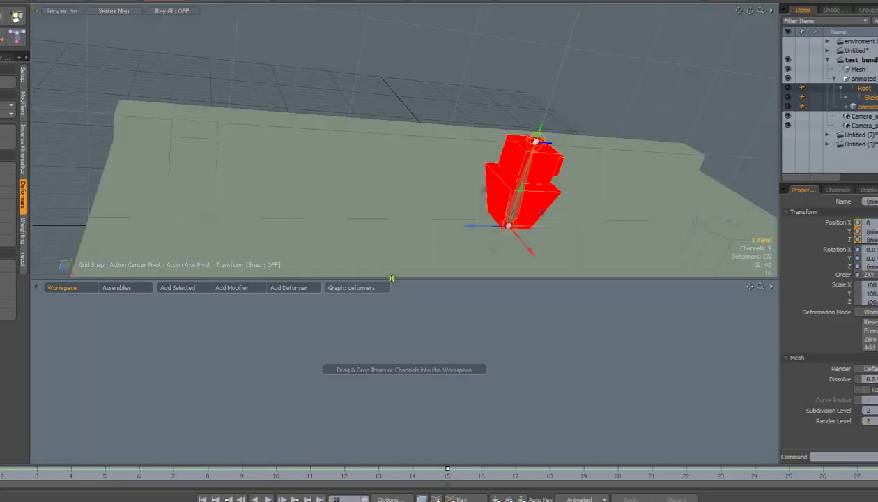
Set the lower viewport to look through the Camera_animated camera
{"action": "scroll", "coordinate": [491, 104], "scroll_direction": "down", "scroll_amount": 3}
{"action": "scroll", "coordinate": [490, 104], "scroll_direction": "up", "scroll_amount": 3}
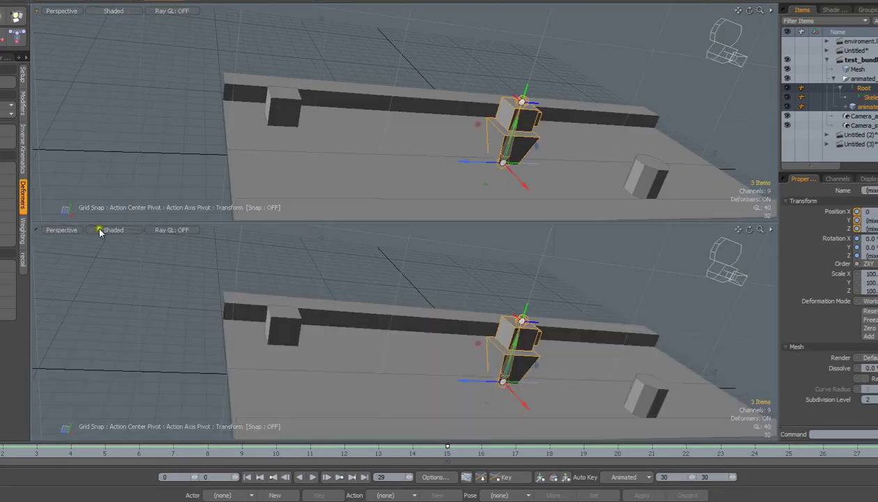
{"action": "left_click", "coordinate": [76, 236]}
{"action": "mouse_move", "coordinate": [70, 241]}
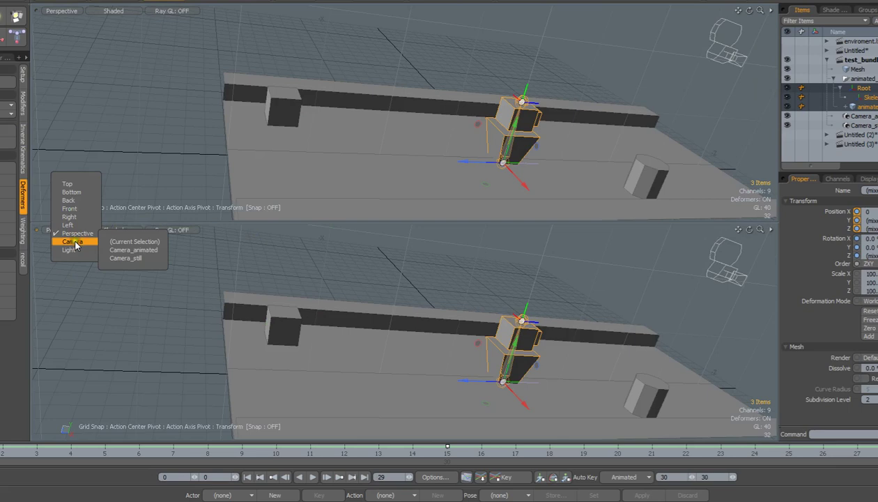
{"action": "left_click", "coordinate": [147, 251]}
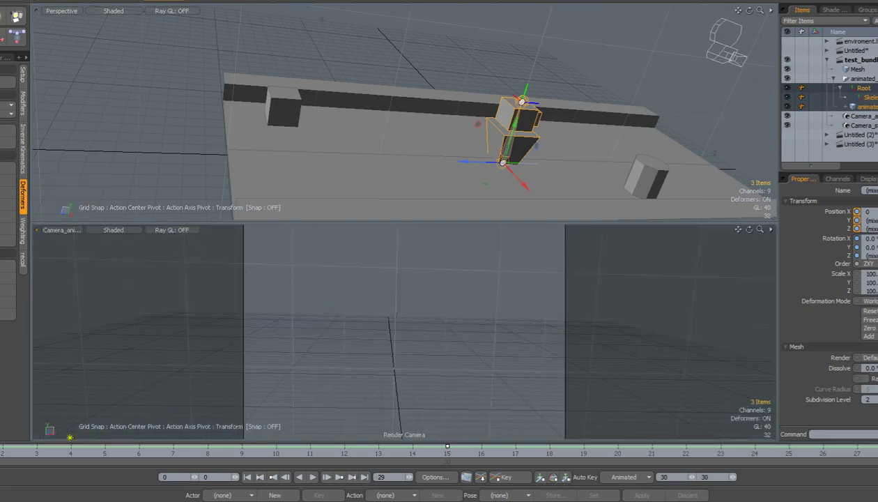
Review the camera and character animation across the timeline from frame 0 to frame 30 through the camera view
{"action": "left_click", "coordinate": [55, 460]}
{"action": "left_click_drag", "start_coordinate": [40, 444], "coordinate": [2, 442]}
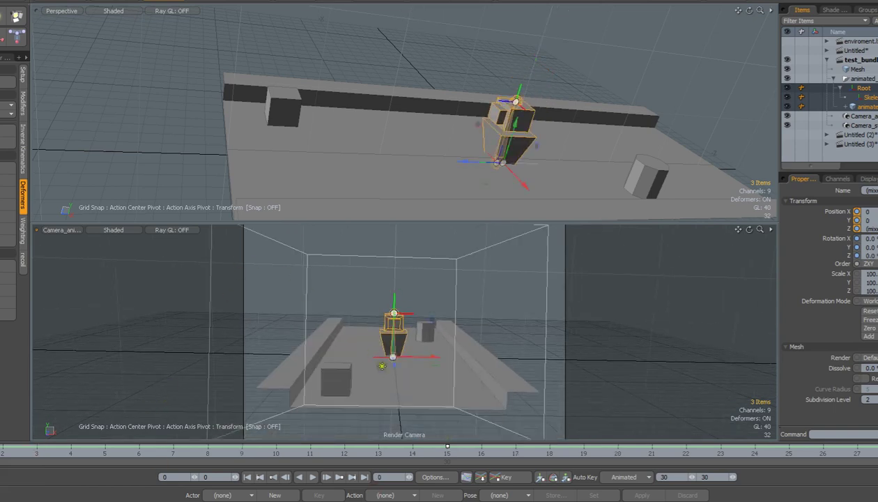
{"action": "key", "text": "space"}
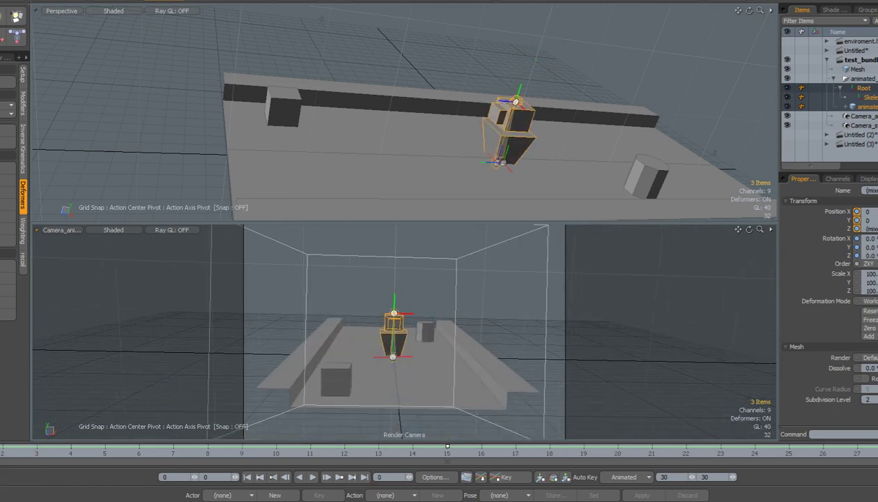
{"action": "key", "text": "End"}
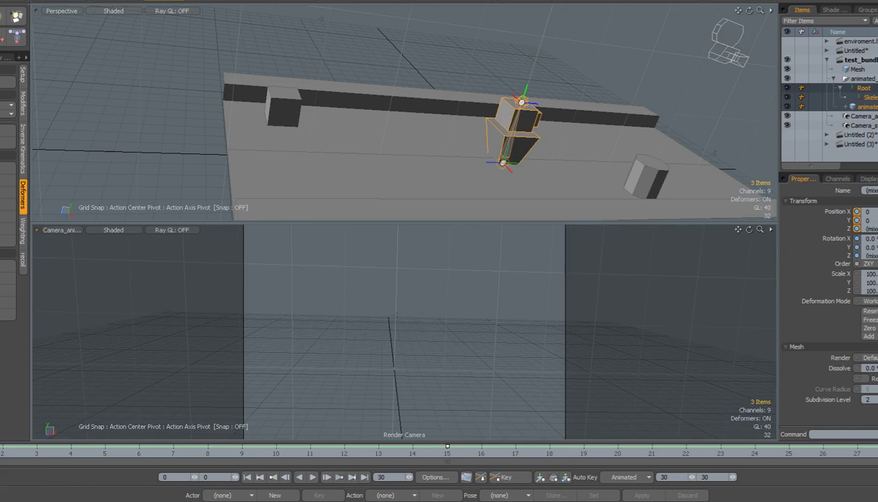
{"action": "left_click_drag", "start_coordinate": [877, 450], "coordinate": [2, 449]}
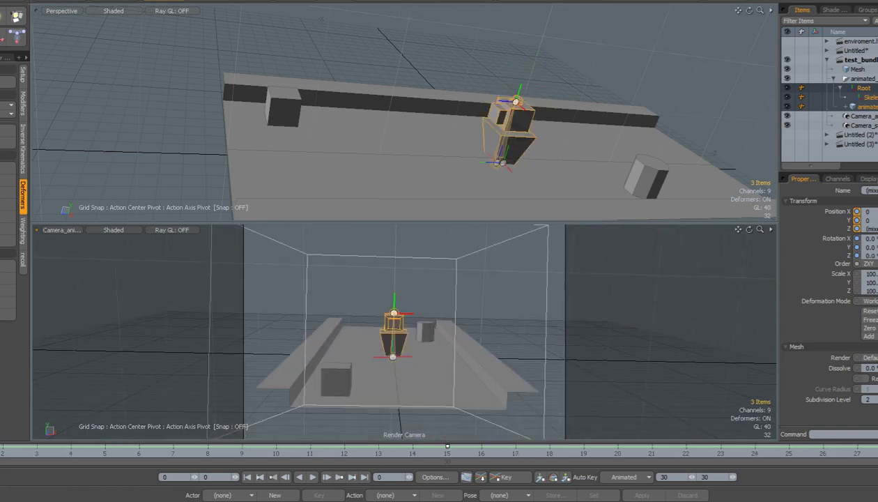
{"action": "mouse_move", "coordinate": [1, 278]}
{"action": "left_mouse_down"}
{"action": "mouse_move", "coordinate": [260, 265]}
{"action": "mouse_move", "coordinate": [140, 263]}
{"action": "mouse_move", "coordinate": [463, 306]}
{"action": "mouse_move", "coordinate": [2, 279]}
{"action": "mouse_move", "coordinate": [877, 265]}
{"action": "mouse_move", "coordinate": [2, 202]}
{"action": "mouse_move", "coordinate": [287, 225]}
{"action": "mouse_move", "coordinate": [876, 237]}
{"action": "mouse_move", "coordinate": [200, 214]}
{"action": "left_mouse_up"}
{"action": "key", "text": "End"}
{"action": "key", "text": "Home"}
{"action": "key", "text": "Home"}
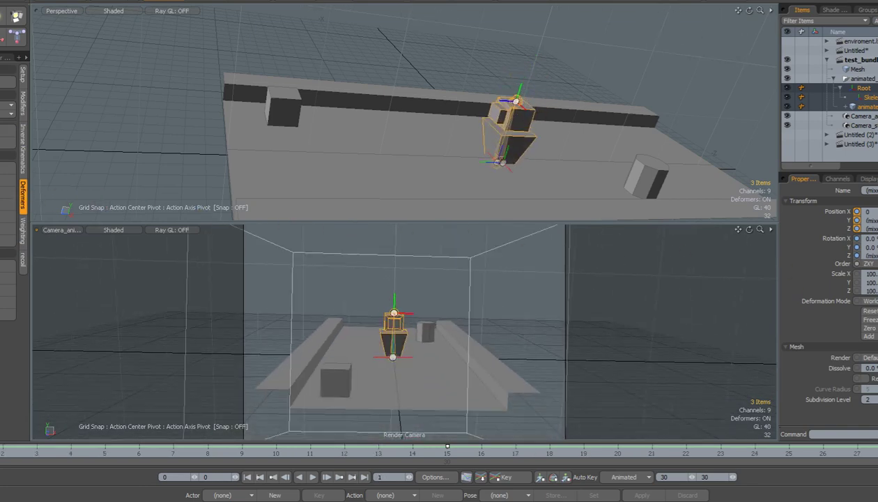
Clear the selection and pick the Root joint and the animated object mesh in turn to examine the character rig
{"action": "left_click", "coordinate": [458, 47]}
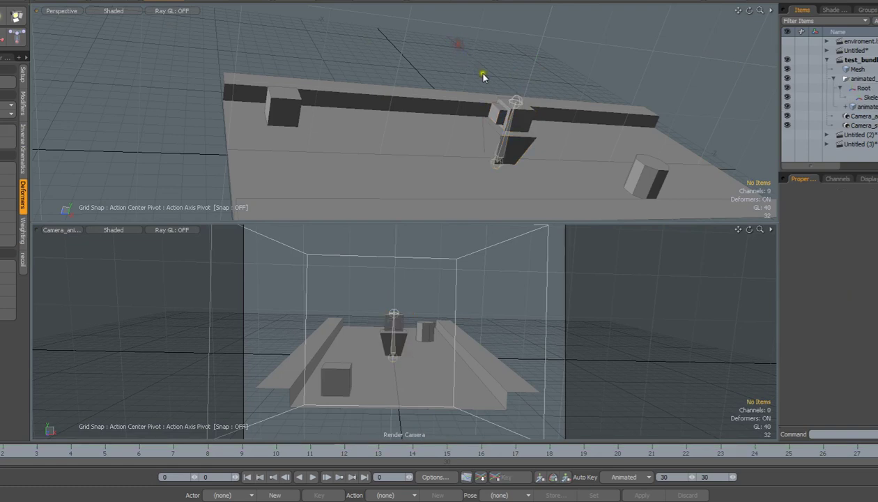
{"action": "left_click", "coordinate": [492, 167]}
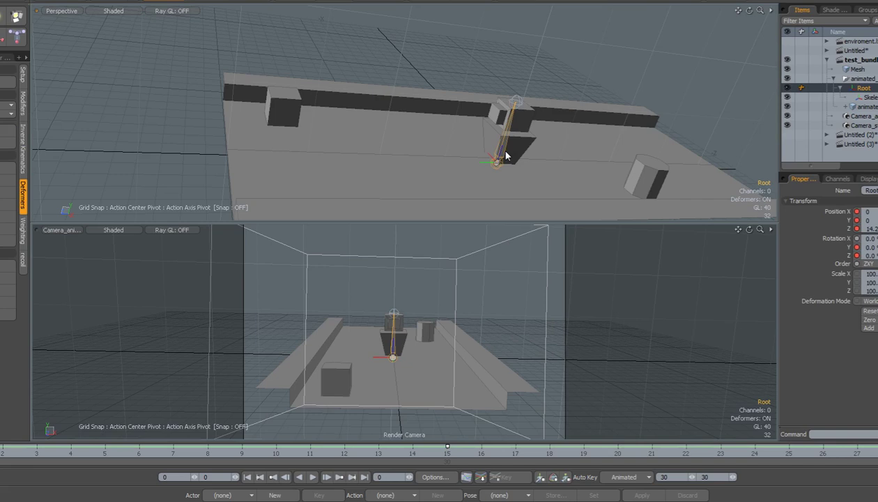
{"action": "scroll", "coordinate": [506, 157], "scroll_direction": "up", "scroll_amount": 5}
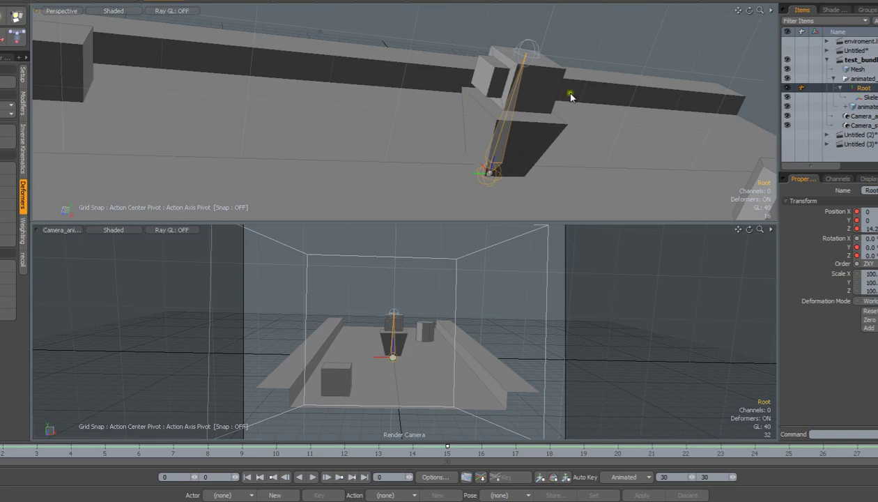
{"action": "left_click", "coordinate": [547, 101]}
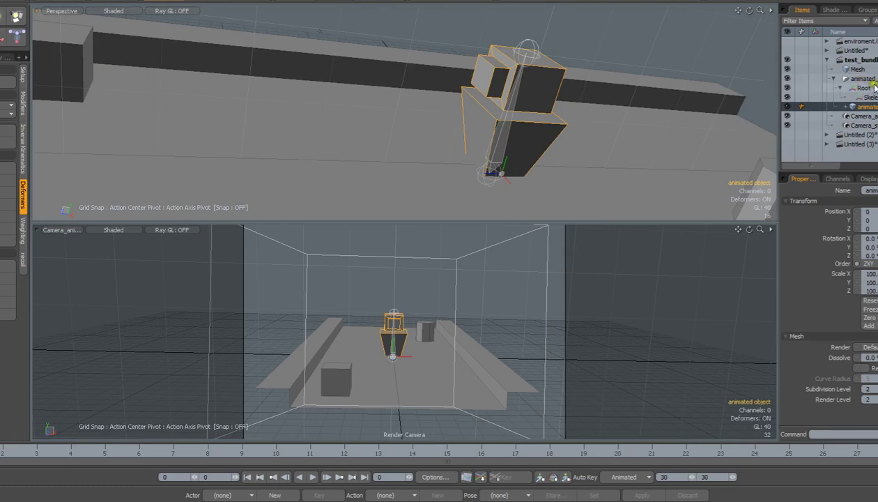
Try transforming the skeleton joint below Root, undo the change and deselect everything
{"action": "mouse_move", "coordinate": [874, 86]}
{"action": "left_mouse_down"}
{"action": "mouse_move", "coordinate": [862, 87]}
{"action": "mouse_move", "coordinate": [868, 91]}
{"action": "left_mouse_up"}
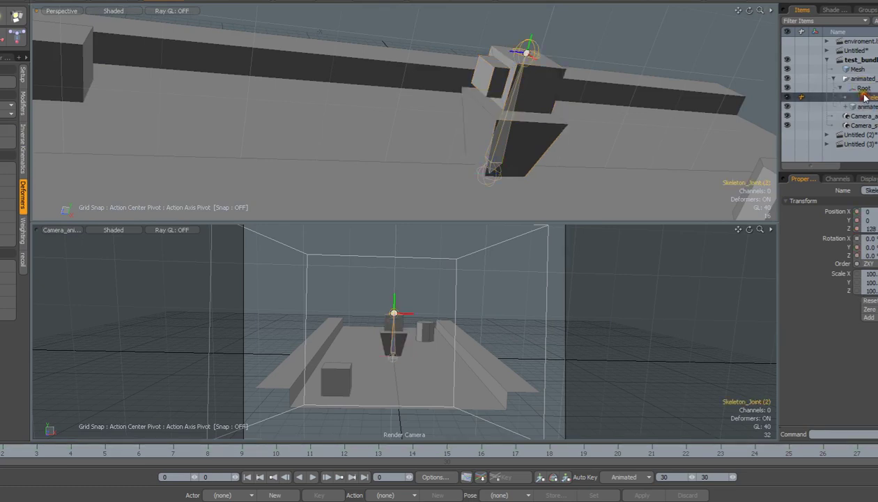
{"action": "key", "text": "y"}
{"action": "left_click_drag", "start_coordinate": [463, 136], "coordinate": [477, 106]}
{"action": "key", "text": "ctrl+z"}
{"action": "key", "text": "q"}
{"action": "left_click", "coordinate": [452, 44]}
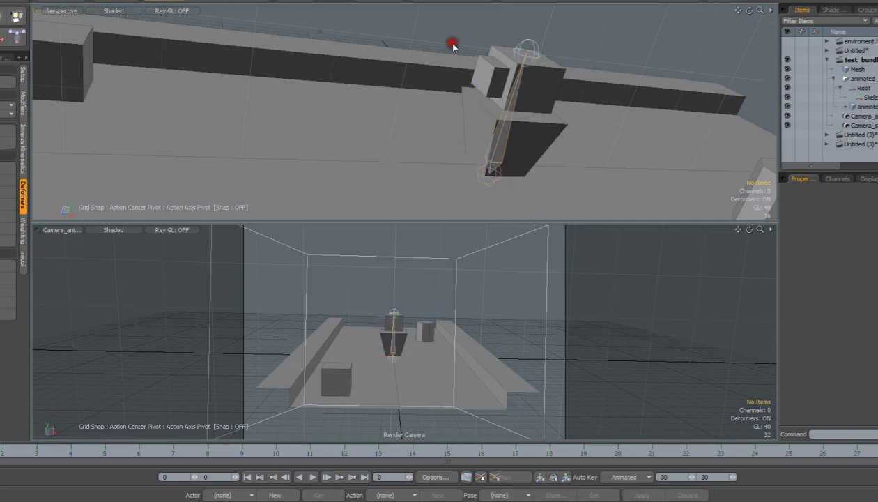
Zoom out to the whole set and scrub the timeline to check the animation
{"action": "scroll", "coordinate": [453, 47], "scroll_direction": "down", "scroll_amount": 4}
{"action": "scroll", "coordinate": [453, 48], "scroll_direction": "up", "scroll_amount": 2}
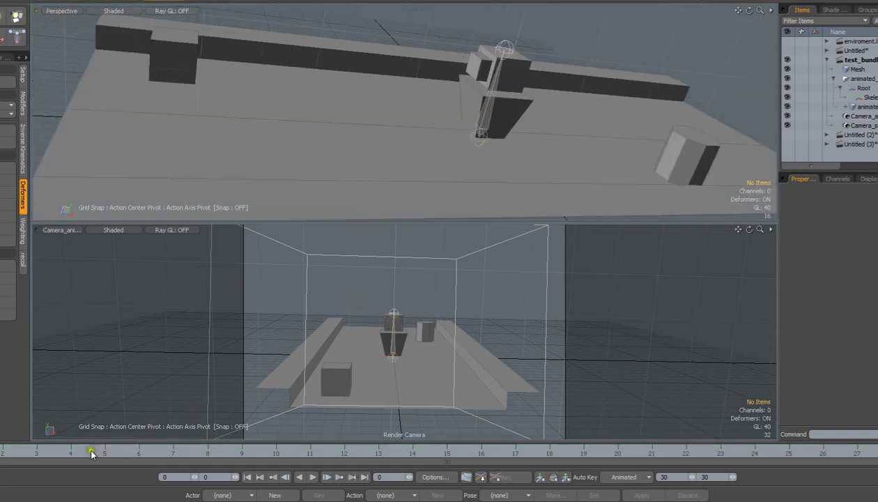
{"action": "left_click_drag", "start_coordinate": [85, 454], "coordinate": [0, 313]}
Create a new scene and delete its default mesh, camera and directional light, including the child items
{"action": "left_click", "coordinate": [825, 144]}
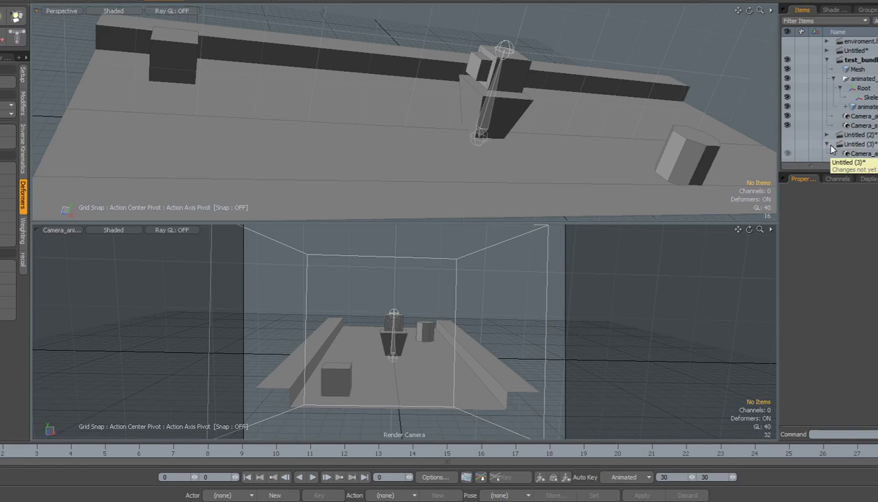
{"action": "key", "text": "ctrl+n"}
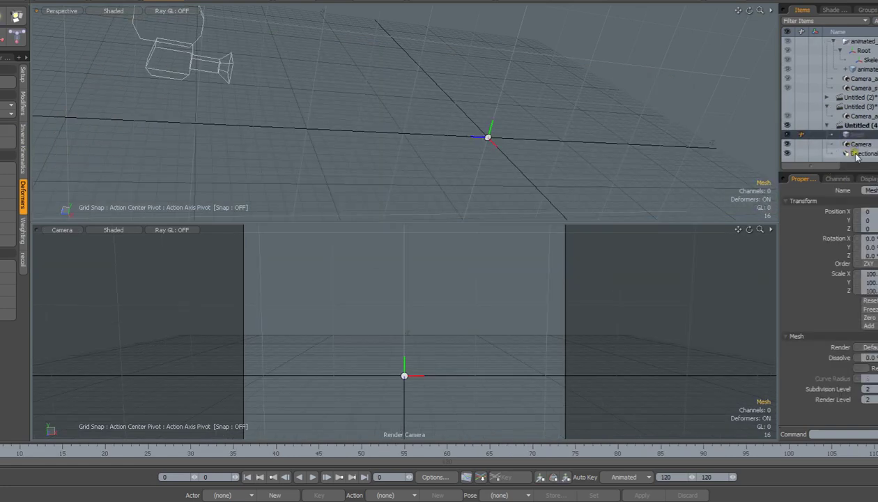
{"action": "left_click", "coordinate": [857, 155], "text": "shift"}
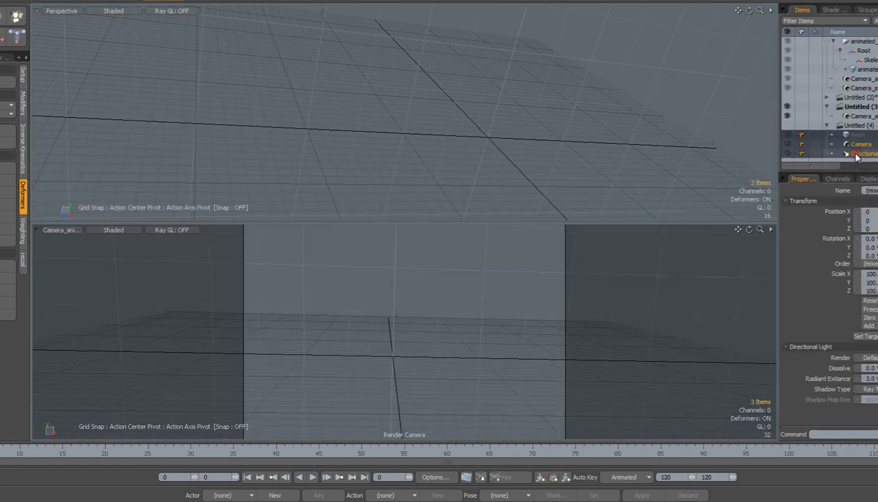
{"action": "key", "text": "Delete"}
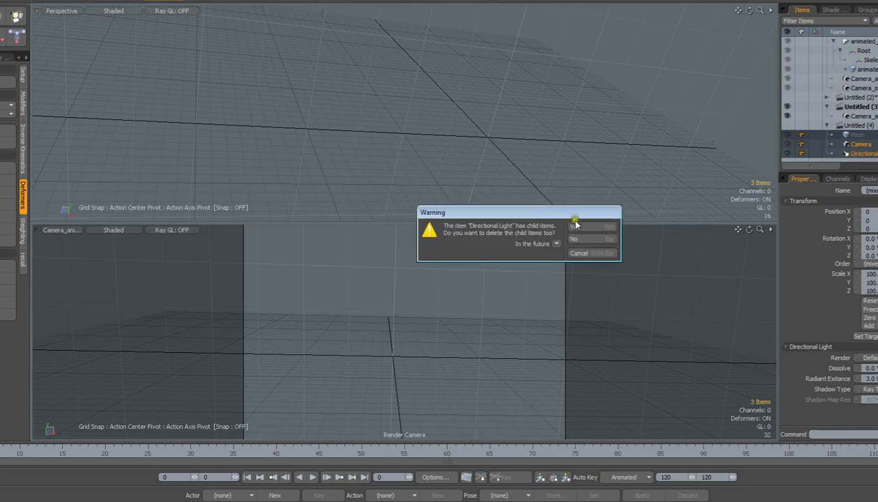
{"action": "left_click", "coordinate": [608, 227]}
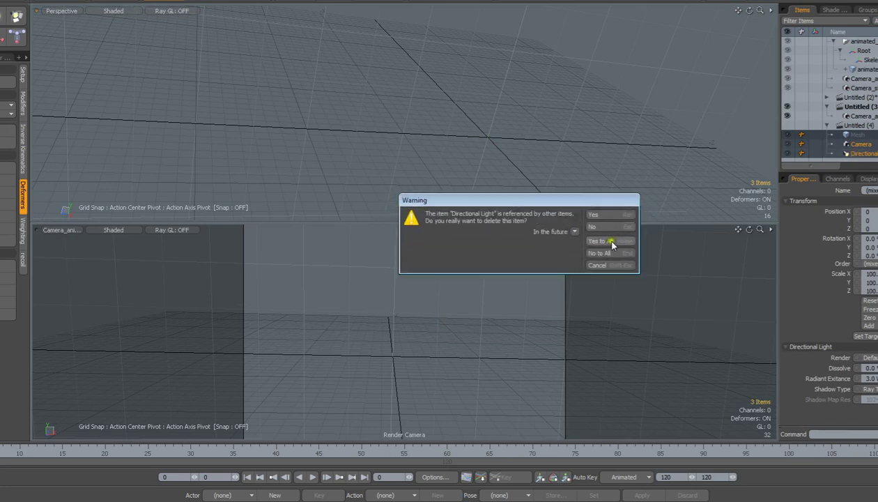
{"action": "left_click", "coordinate": [615, 247]}
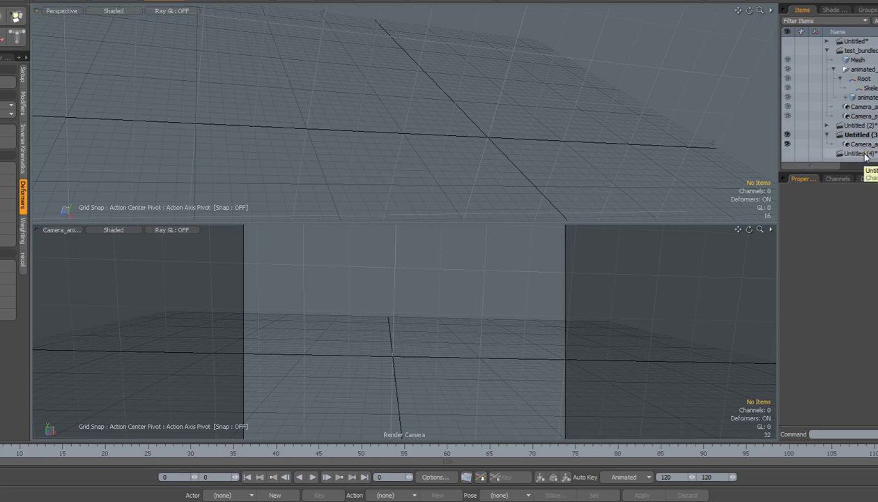
Copy Camera_animated from the test_bundled scene into the empty Untitled (4) scene
{"action": "left_click", "coordinate": [859, 106]}
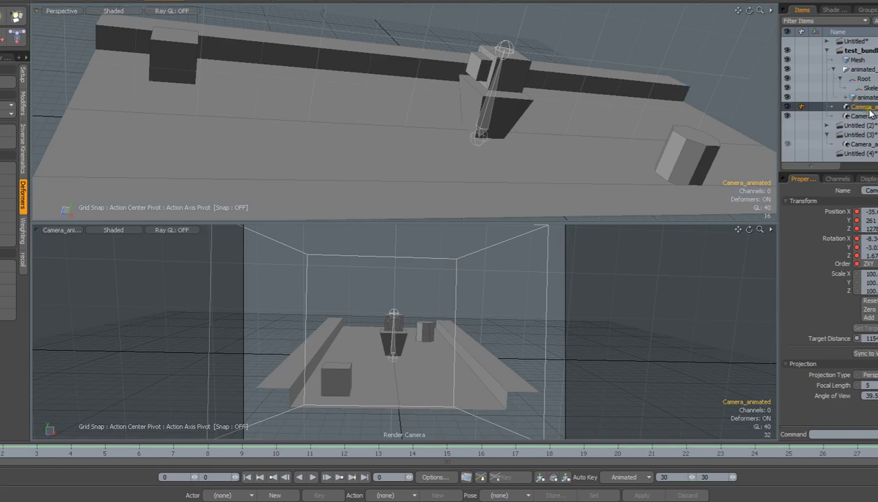
{"action": "left_click_drag", "start_coordinate": [869, 113], "coordinate": [856, 154]}
{"action": "left_click", "coordinate": [614, 230]}
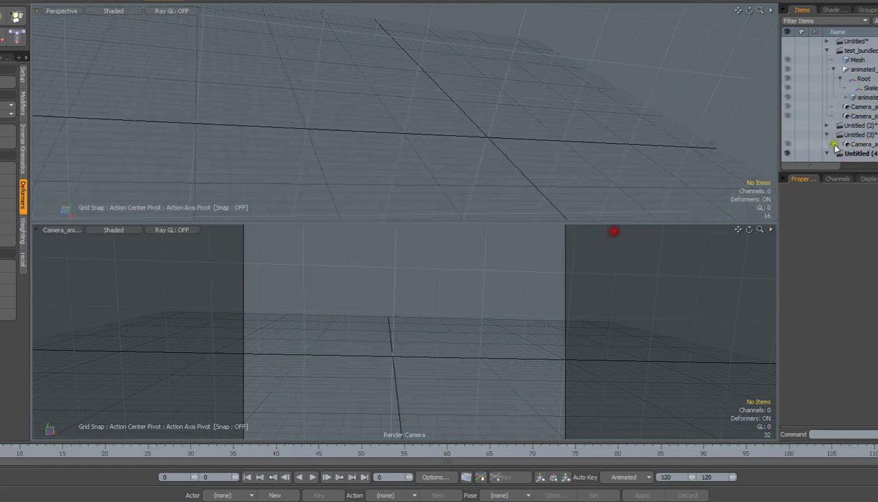
Try exporting the camera-only Untitled (4) scene as Autodesk FBX under the existing name camera_animated, and cancel the save
{"action": "left_click", "coordinate": [854, 145]}
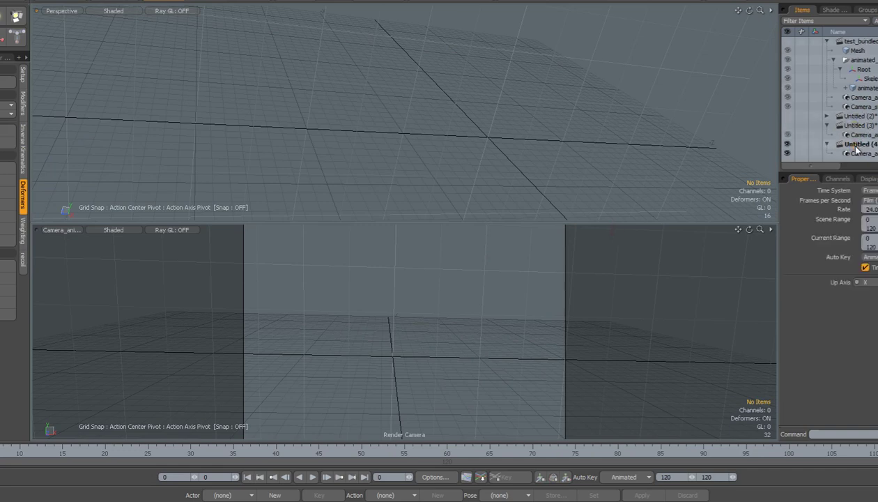
{"action": "right_click", "coordinate": [856, 149]}
{"action": "left_click", "coordinate": [845, 158]}
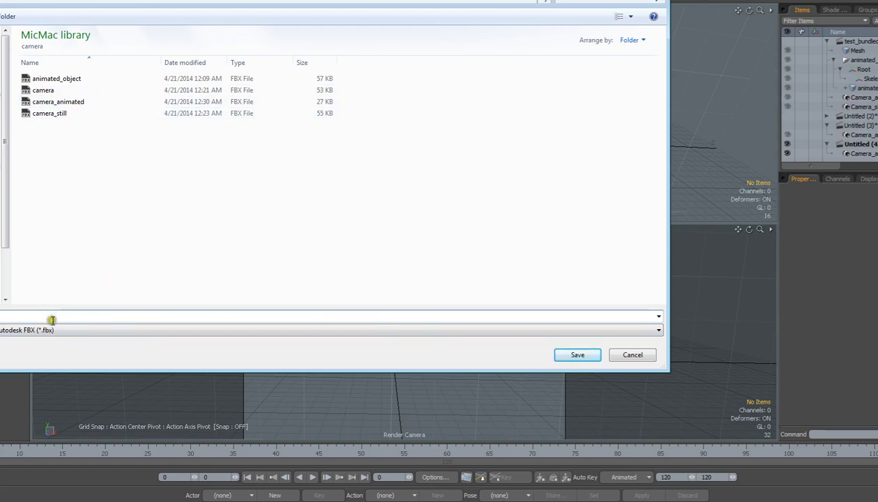
{"action": "left_click", "coordinate": [68, 103]}
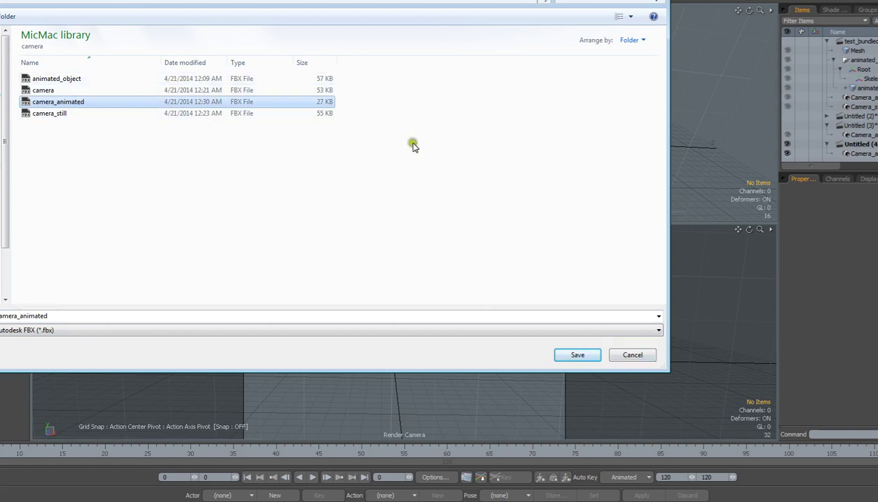
{"action": "left_click", "coordinate": [633, 355]}
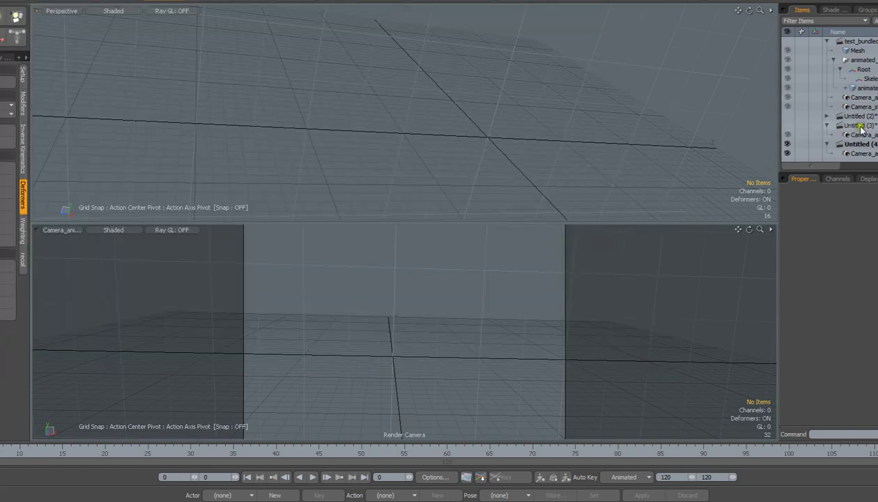
Collapse the Root joint's hierarchy in the test_bundled scene and select Root together with the animated object mesh
{"action": "scroll", "coordinate": [863, 75], "scroll_direction": "up", "scroll_amount": 1}
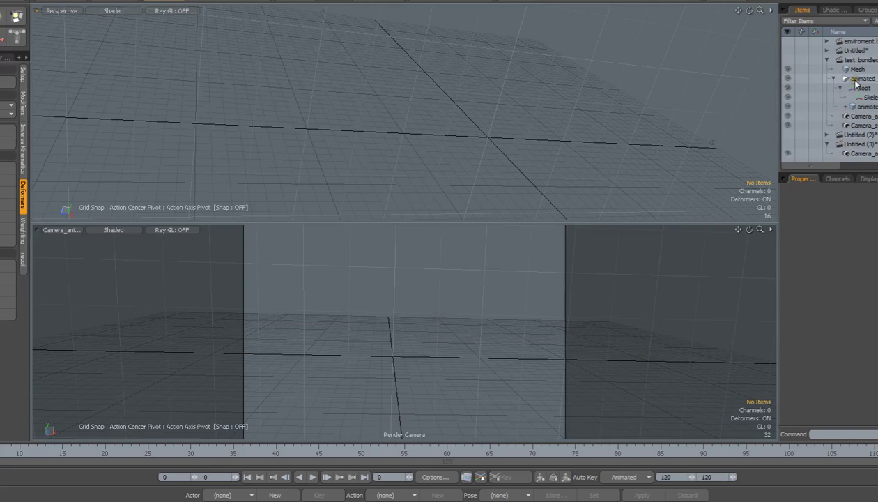
{"action": "left_click", "coordinate": [859, 88]}
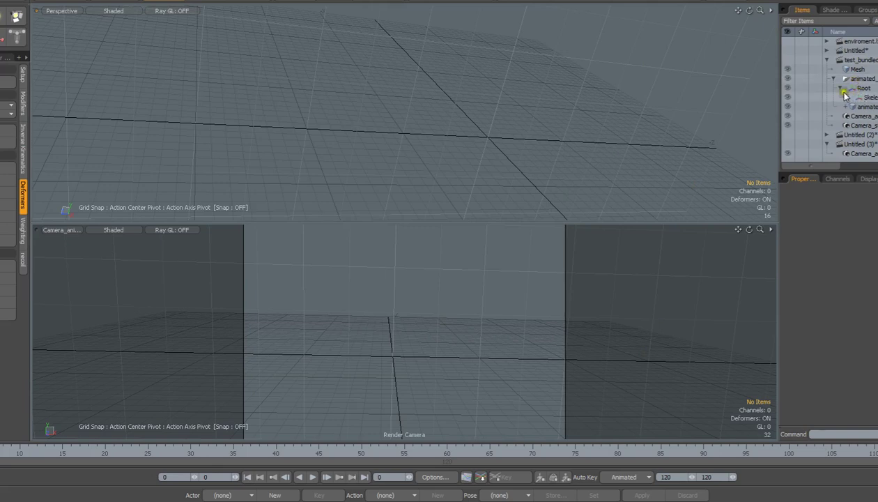
{"action": "left_click", "coordinate": [844, 92]}
{"action": "left_click", "coordinate": [843, 88]}
{"action": "left_click", "coordinate": [840, 89]}
{"action": "left_click", "coordinate": [863, 90]}
{"action": "left_click", "coordinate": [869, 98], "text": "shift"}
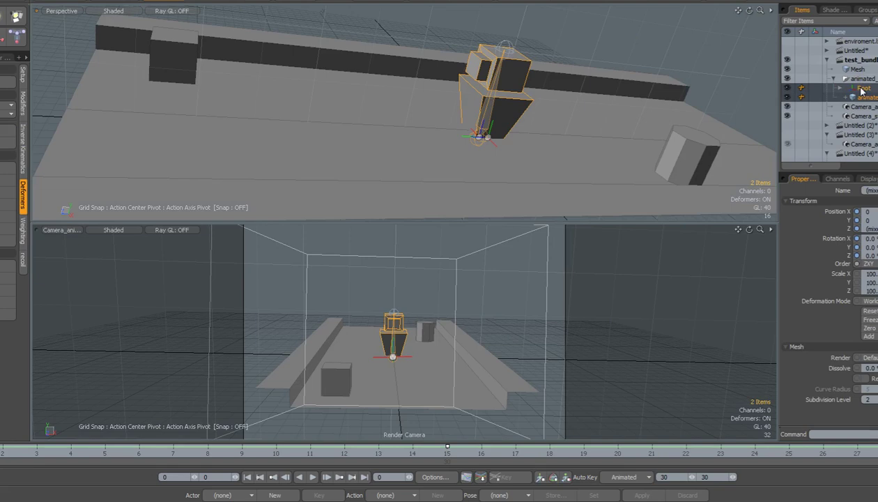
Delete Camera_animated from the Untitled (4) scene
{"action": "scroll", "coordinate": [863, 90], "scroll_direction": "down", "scroll_amount": 1}
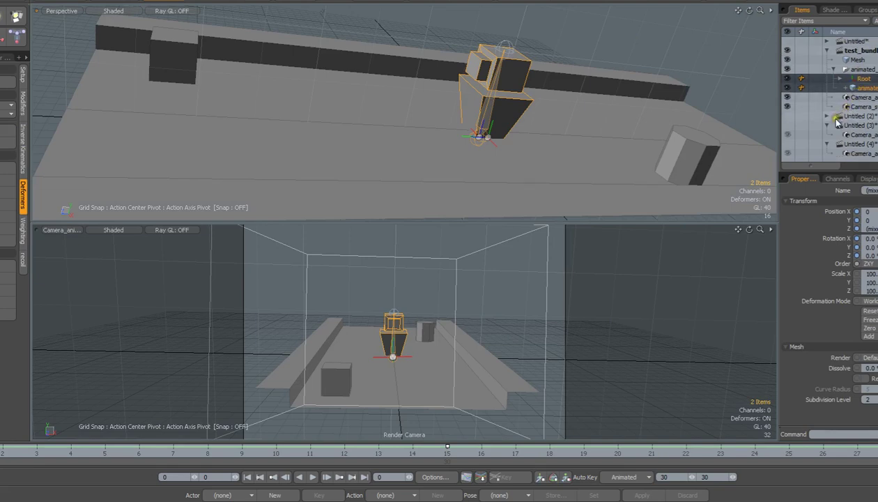
{"action": "left_click", "coordinate": [857, 154]}
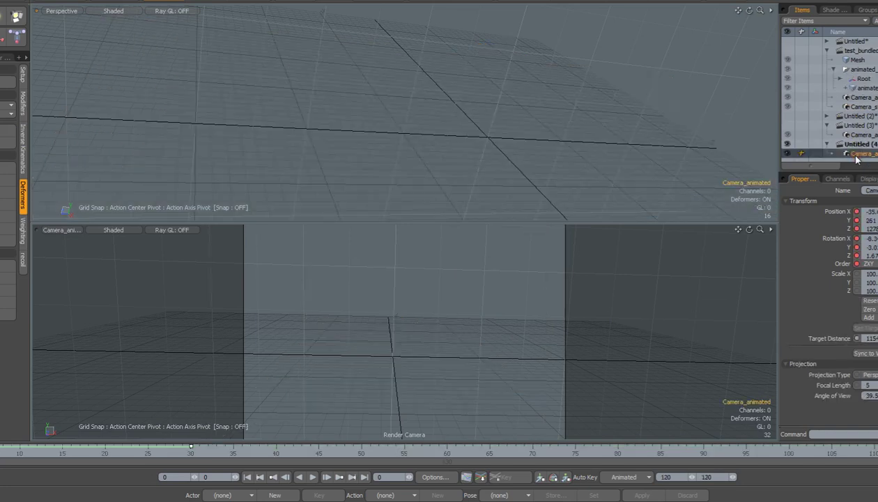
{"action": "key", "text": "Delete"}
Copy the Root joint hierarchy and the animated object mesh from the test_bundled scene into the empty Untitled (4) scene
{"action": "left_click", "coordinate": [857, 88]}
{"action": "left_click", "coordinate": [859, 87]}
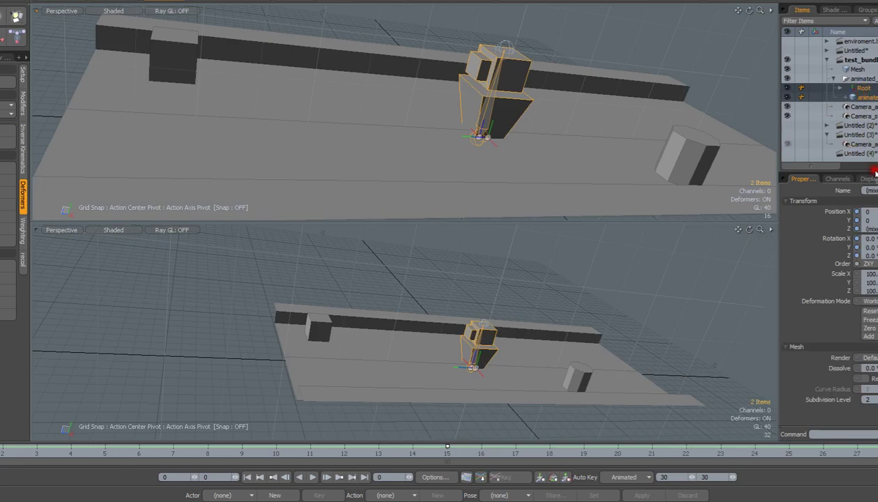
{"action": "left_click_drag", "start_coordinate": [875, 173], "coordinate": [868, 151]}
{"action": "left_click", "coordinate": [626, 230]}
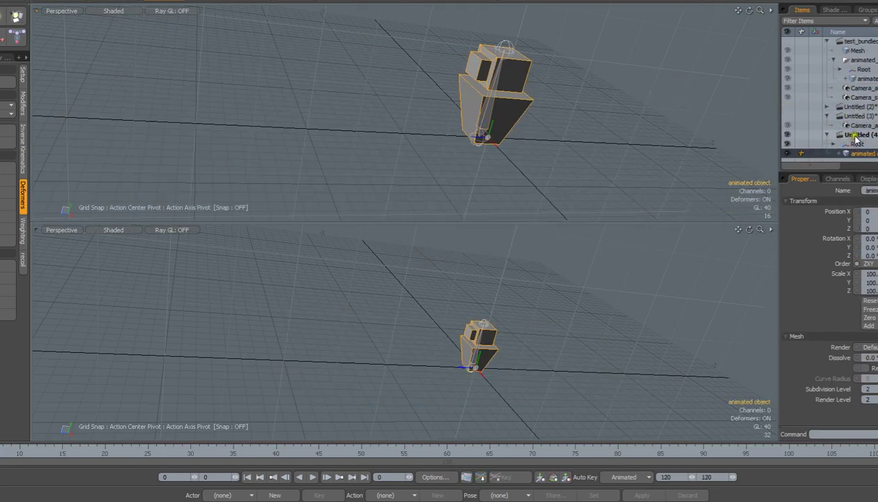
Try exporting the Untitled (4) scene as Autodesk FBX under the existing name animated_object, and cancel the save
{"action": "left_click", "coordinate": [856, 136]}
{"action": "right_click", "coordinate": [856, 137]}
{"action": "left_click", "coordinate": [859, 152]}
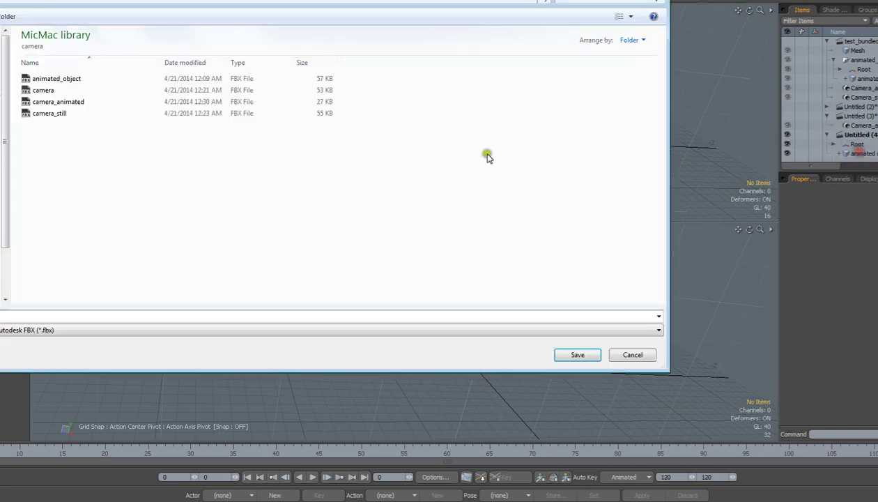
{"action": "left_click", "coordinate": [67, 79]}
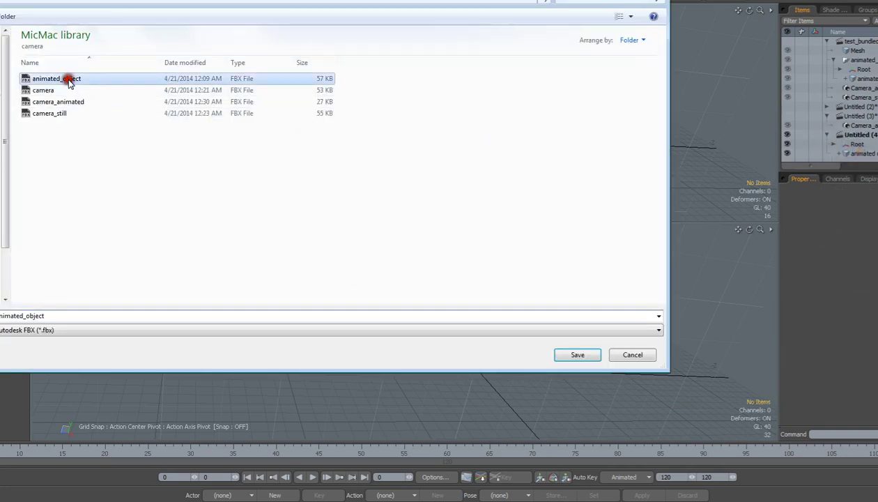
{"action": "left_click", "coordinate": [632, 355]}
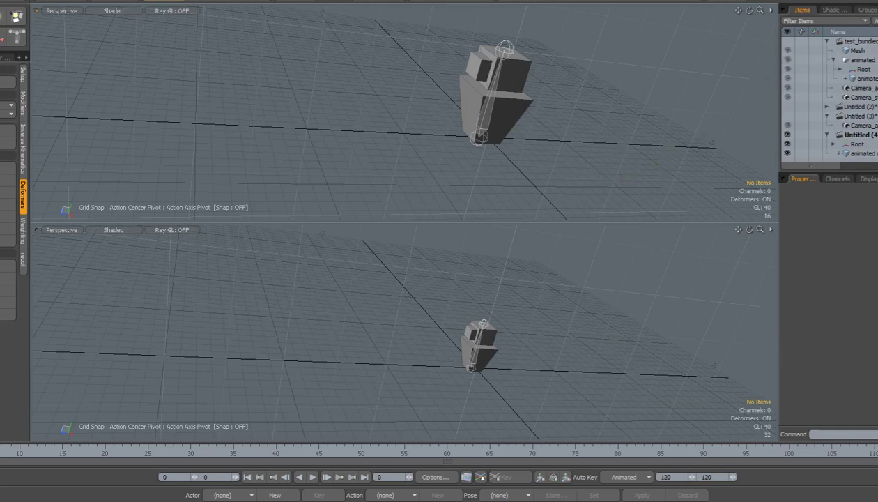
Select the environment Mesh in the test_bundled scene and examine it from several angles
{"action": "scroll", "coordinate": [861, 98], "scroll_direction": "up", "scroll_amount": 1}
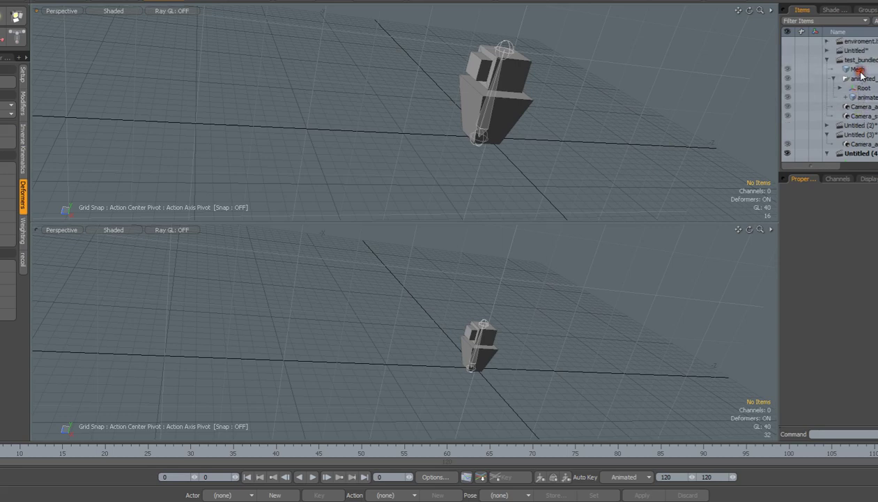
{"action": "left_click", "coordinate": [853, 69]}
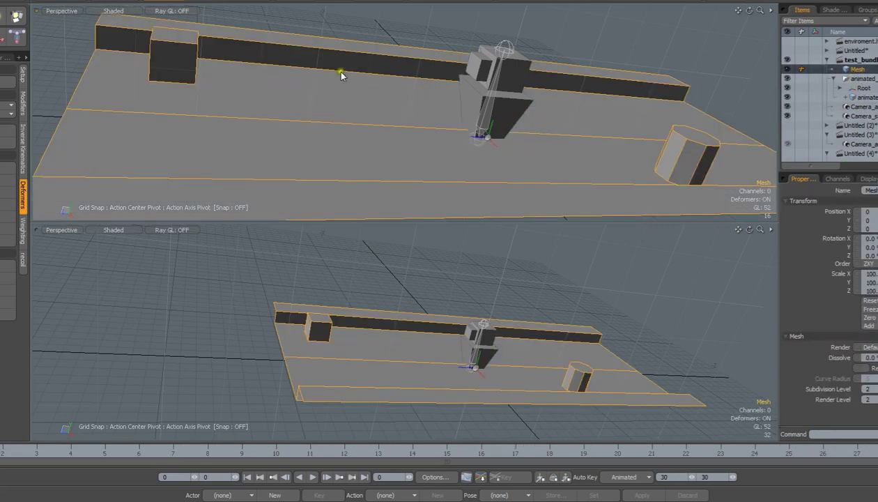
{"action": "left_click_drag", "start_coordinate": [337, 72], "coordinate": [393, 53], "text": "alt"}
{"action": "right_click_drag", "start_coordinate": [480, 118], "coordinate": [434, 75], "text": "alt"}
{"action": "left_click_drag", "start_coordinate": [470, 141], "coordinate": [507, 152], "text": "alt"}
{"action": "right_click_drag", "start_coordinate": [454, 126], "coordinate": [550, 115], "text": "alt"}
{"action": "left_click_drag", "start_coordinate": [550, 115], "coordinate": [609, 96], "text": "alt"}
{"action": "right_click_drag", "start_coordinate": [614, 101], "coordinate": [570, 97], "text": "alt"}
{"action": "left_click_drag", "start_coordinate": [569, 96], "coordinate": [460, 57], "text": "alt"}
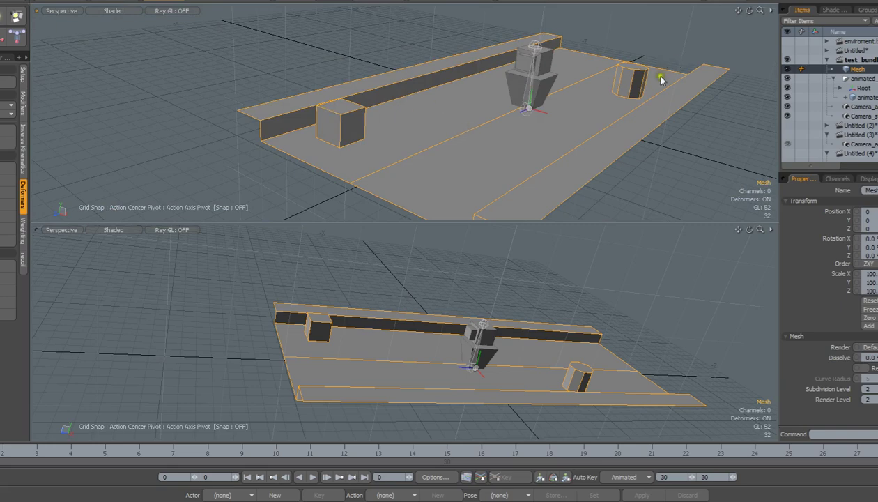
{"action": "mouse_move", "coordinate": [500, 55]}
{"action": "right_mouse_down", "text": "alt"}
{"action": "mouse_move", "coordinate": [545, 60]}
{"action": "mouse_move", "coordinate": [509, 43]}
{"action": "right_mouse_up", "text": "alt"}
{"action": "left_click_drag", "start_coordinate": [545, 80], "coordinate": [545, 83], "text": "alt"}
{"action": "left_click_drag", "start_coordinate": [408, 110], "coordinate": [455, 89], "text": "alt"}
{"action": "right_click_drag", "start_coordinate": [495, 112], "coordinate": [513, 119], "text": "alt"}
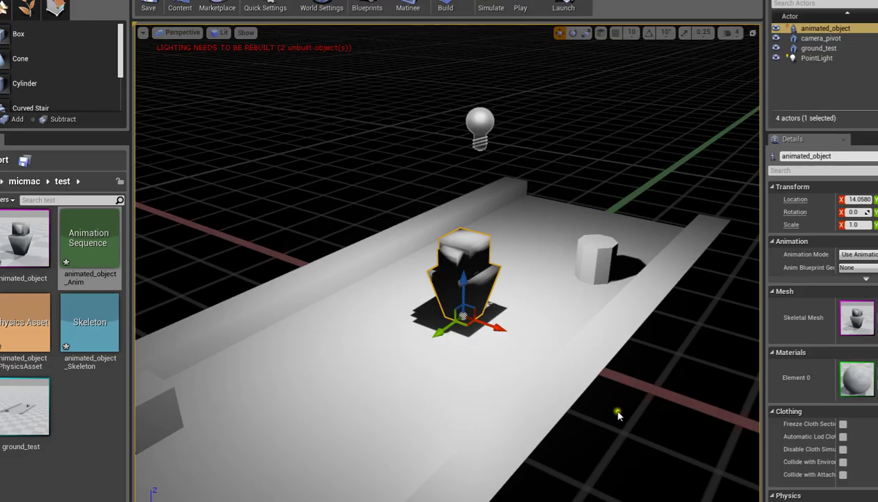
Switch to Unreal Editor and look over the ground_test environment and the animated object placed in the level
{"action": "right_click_drag", "start_coordinate": [569, 338], "coordinate": [540, 381]}
{"action": "left_click_drag", "start_coordinate": [540, 380], "coordinate": [554, 375]}
{"action": "left_click", "coordinate": [582, 323]}
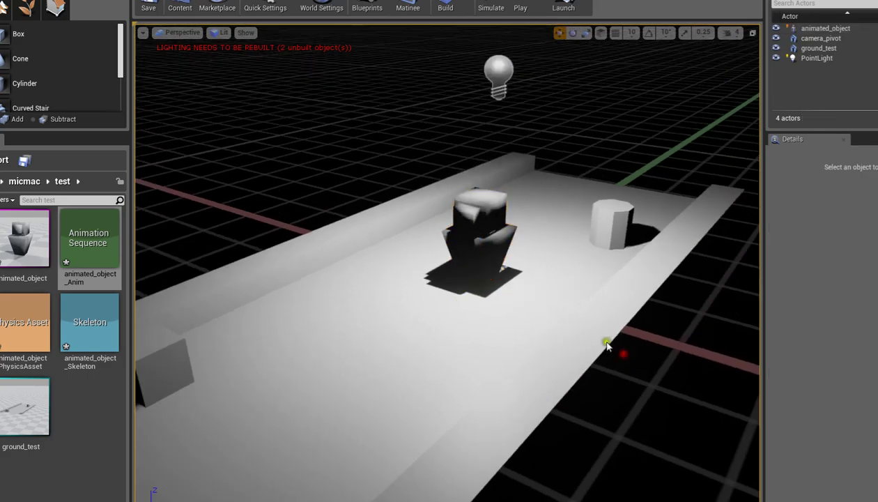
{"action": "left_click_drag", "start_coordinate": [574, 269], "coordinate": [554, 275]}
{"action": "right_click_drag", "start_coordinate": [441, 234], "coordinate": [458, 228]}
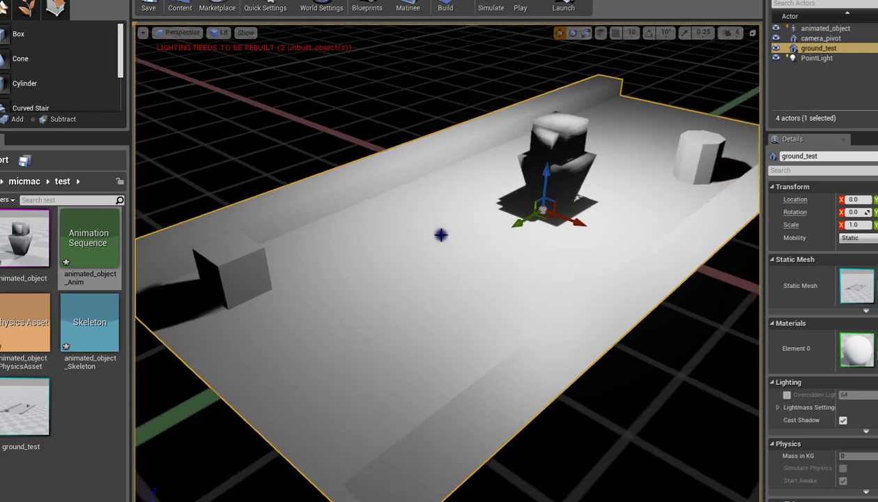
Try moving the animated_object actor along its X axis in the level, and undo the move
{"action": "left_click", "coordinate": [569, 187]}
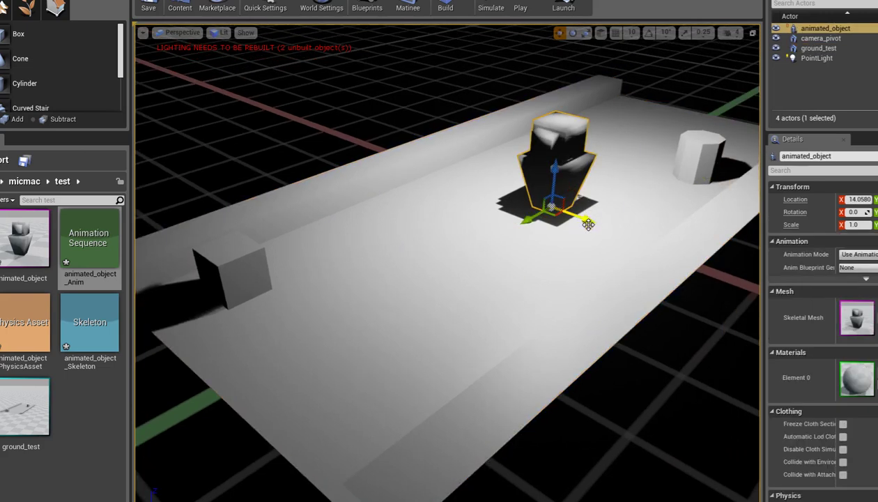
{"action": "left_click_drag", "start_coordinate": [585, 220], "coordinate": [572, 220]}
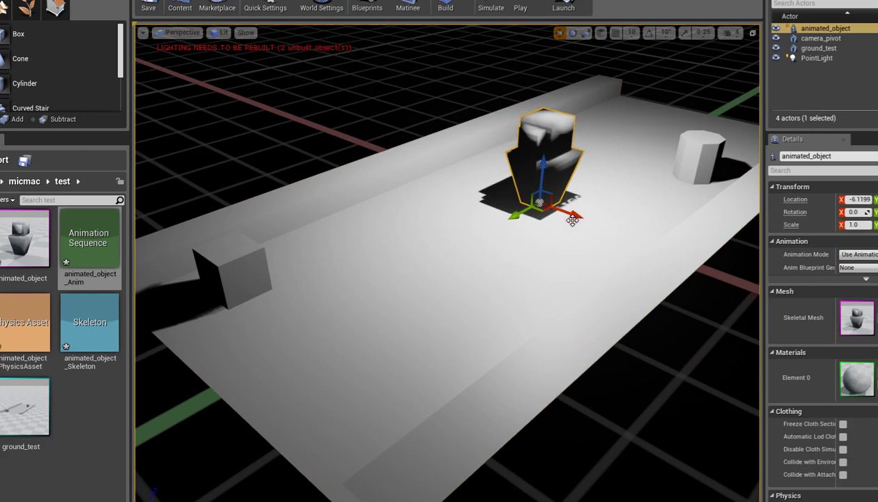
{"action": "key", "text": "ctrl+z"}
Start importing the animated_object FBX with all existing assets overwritten, review the advanced skeletal mesh import options, and cancel the import
{"action": "left_click", "coordinate": [32, 251]}
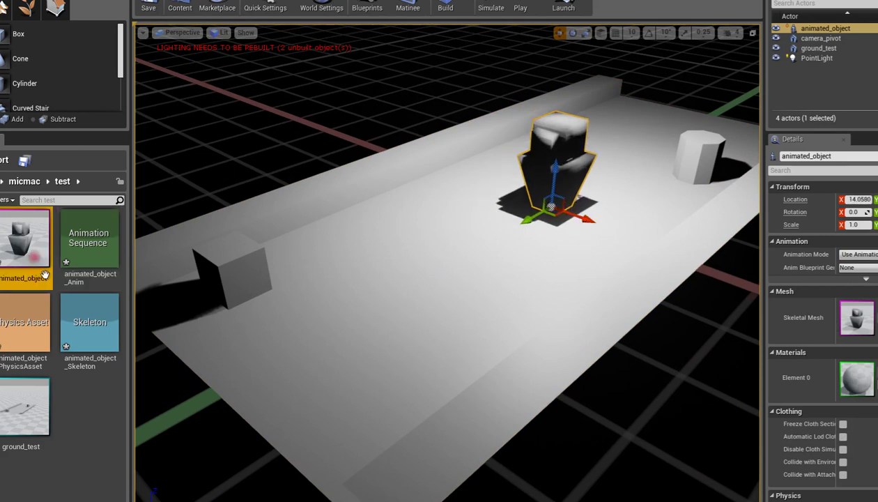
{"action": "left_click", "coordinate": [7, 159]}
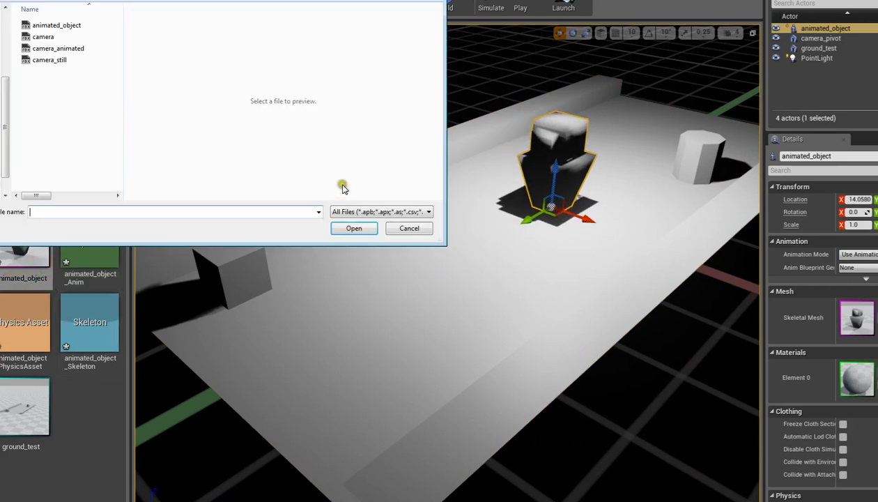
{"action": "left_click", "coordinate": [52, 28]}
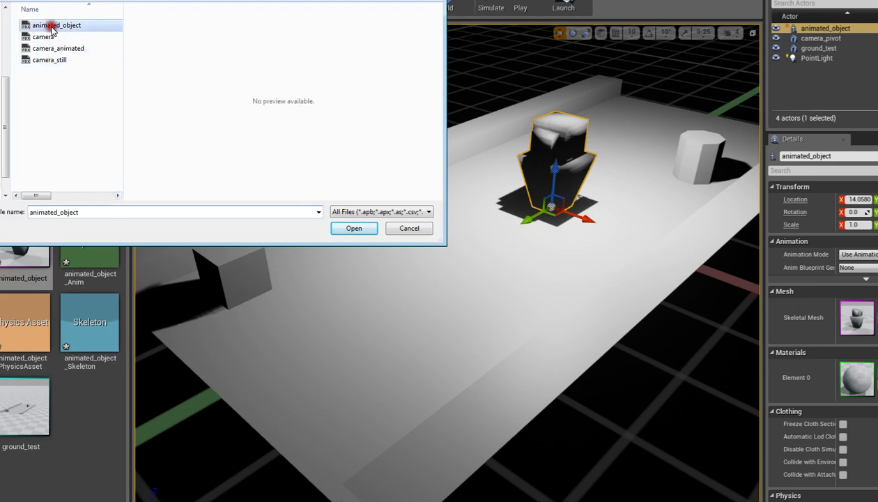
{"action": "left_click", "coordinate": [356, 229]}
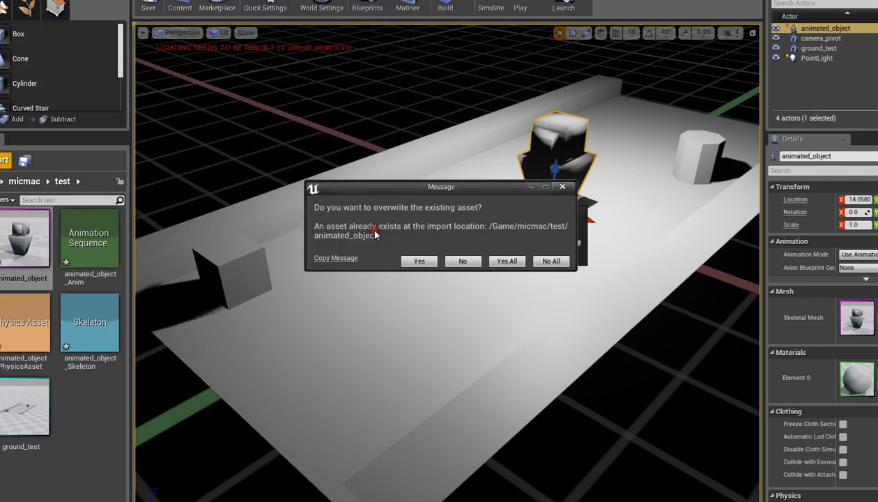
{"action": "left_click", "coordinate": [512, 264]}
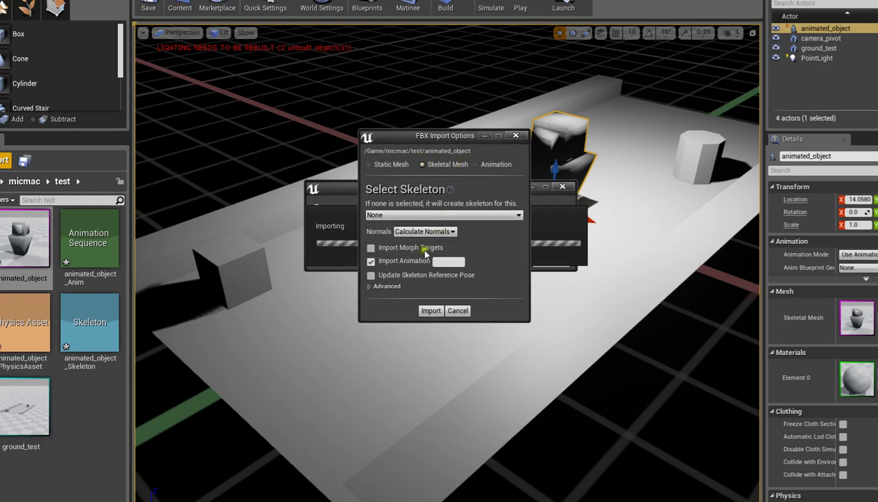
{"action": "left_click", "coordinate": [394, 287]}
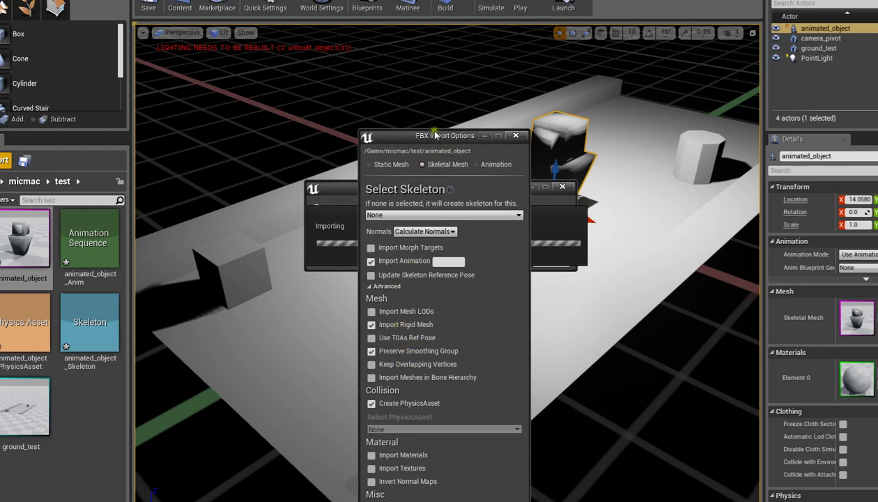
{"action": "left_click_drag", "start_coordinate": [413, 137], "coordinate": [423, 43]}
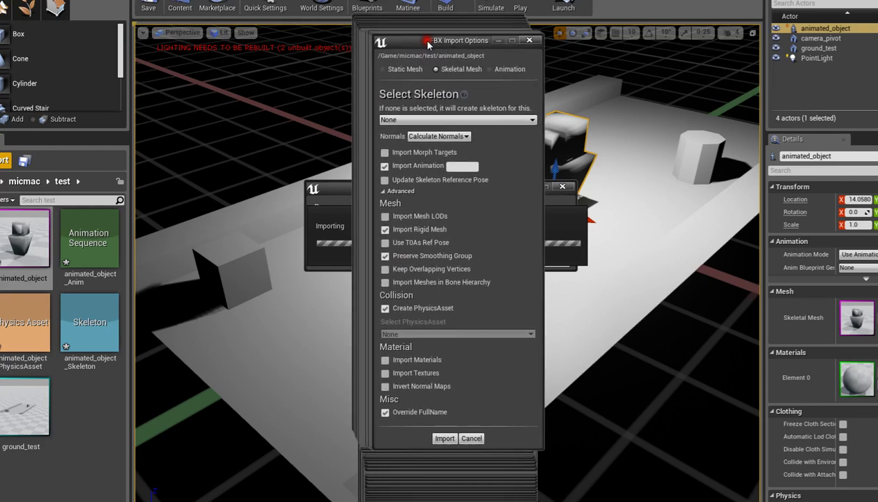
{"action": "left_click", "coordinate": [471, 439]}
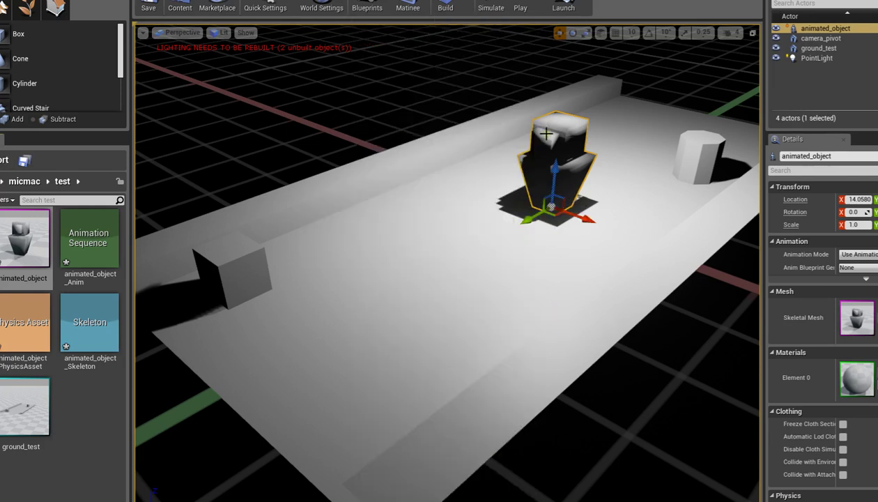
{"action": "left_click", "coordinate": [493, 89]}
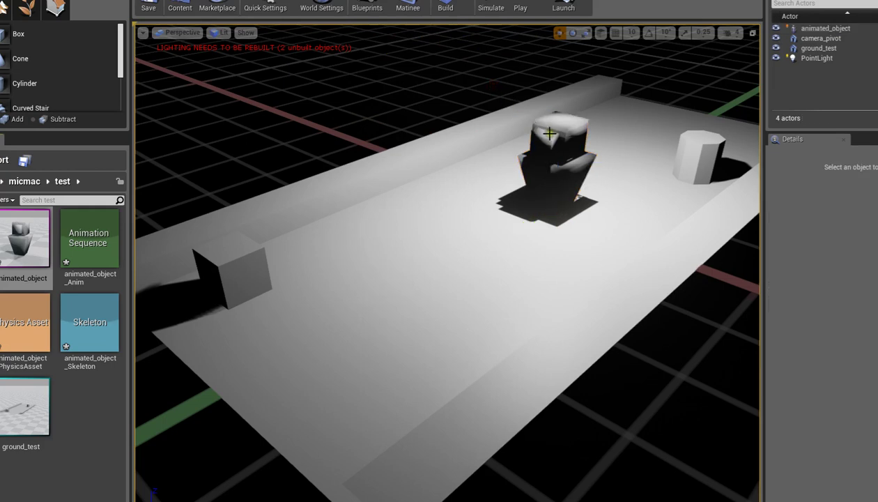
{"action": "left_click", "coordinate": [540, 131]}
{"action": "left_click", "coordinate": [471, 103]}
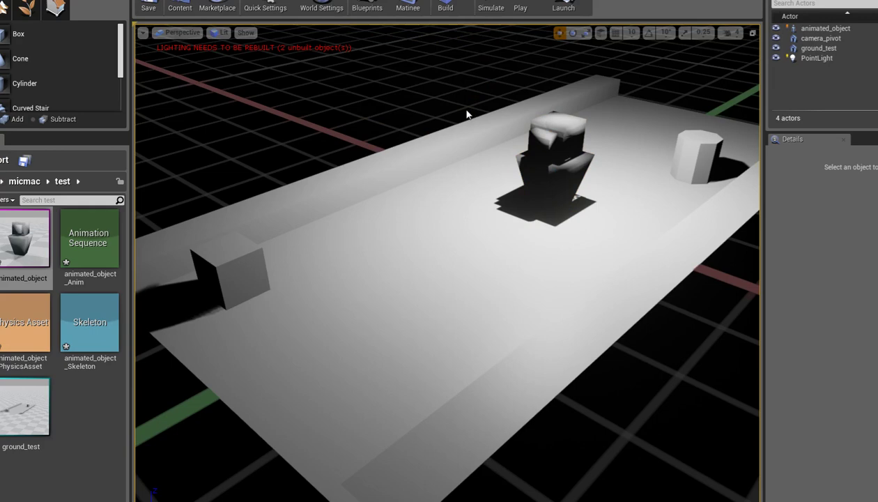
{"action": "mouse_move", "coordinate": [467, 112]}
{"action": "right_mouse_down"}
{"action": "mouse_move", "coordinate": [497, 104]}
{"action": "mouse_move", "coordinate": [467, 114]}
{"action": "right_mouse_up"}
{"action": "mouse_move", "coordinate": [467, 113]}
{"action": "left_mouse_down"}
{"action": "mouse_move", "coordinate": [468, 217]}
{"action": "mouse_move", "coordinate": [465, 47]}
{"action": "mouse_move", "coordinate": [466, 110]}
{"action": "left_mouse_up"}
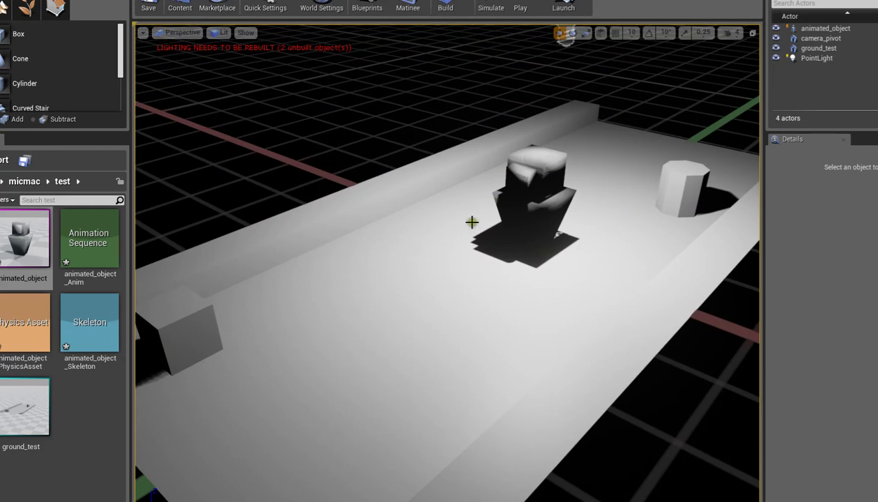
Open the animated_object skeletal mesh asset, preview its animated_object_Anim sequence in Animation mode, and close the asset editor
{"action": "left_click", "coordinate": [530, 183]}
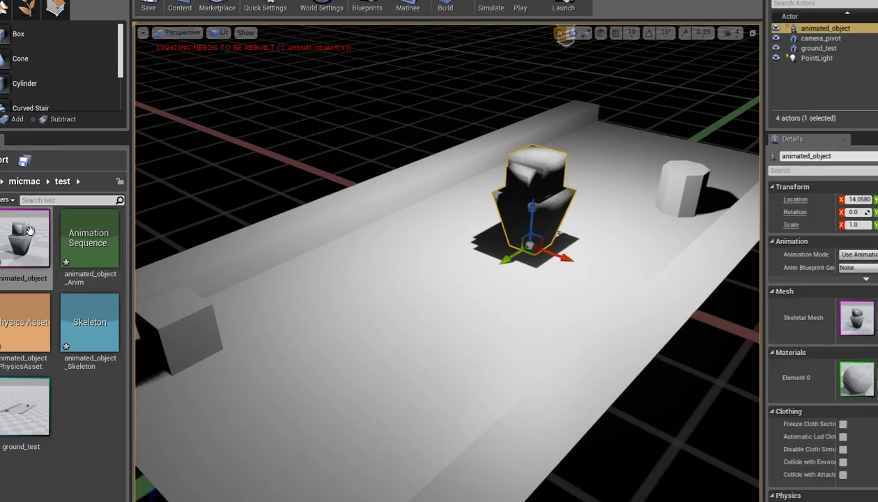
{"action": "double_click", "coordinate": [30, 231]}
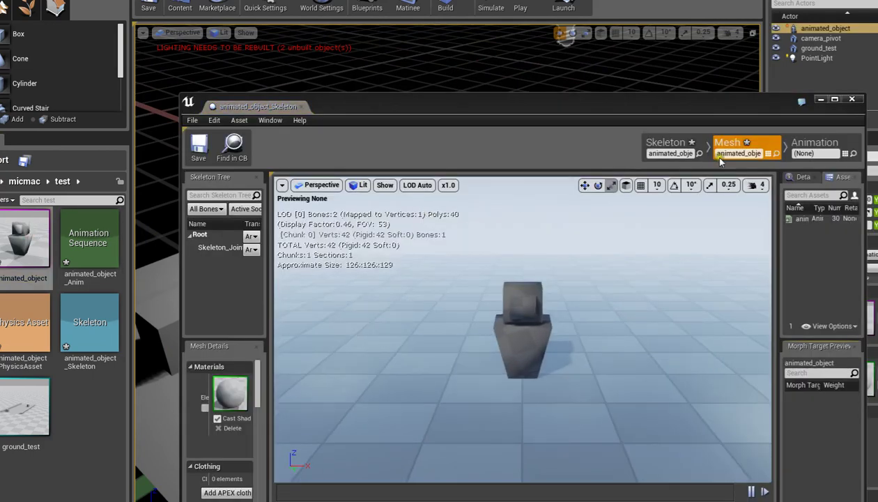
{"action": "left_click", "coordinate": [788, 143]}
{"action": "left_click_drag", "start_coordinate": [711, 101], "coordinate": [620, 59]}
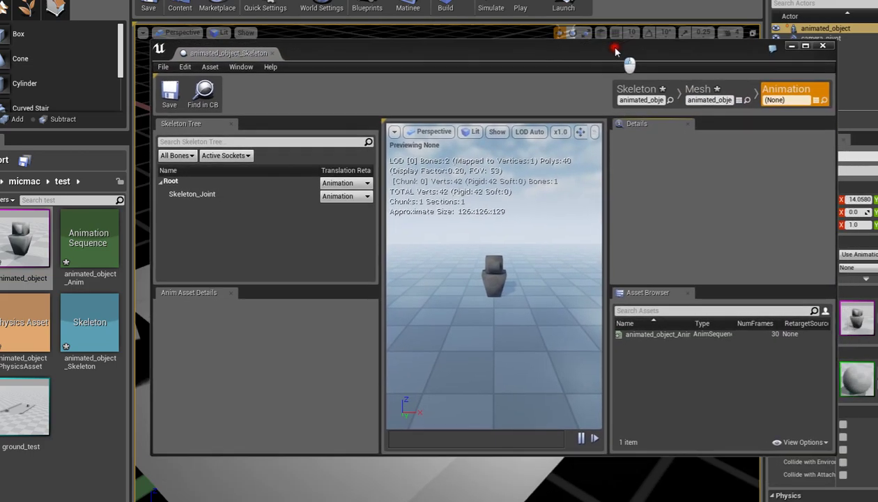
{"action": "left_click", "coordinate": [631, 335]}
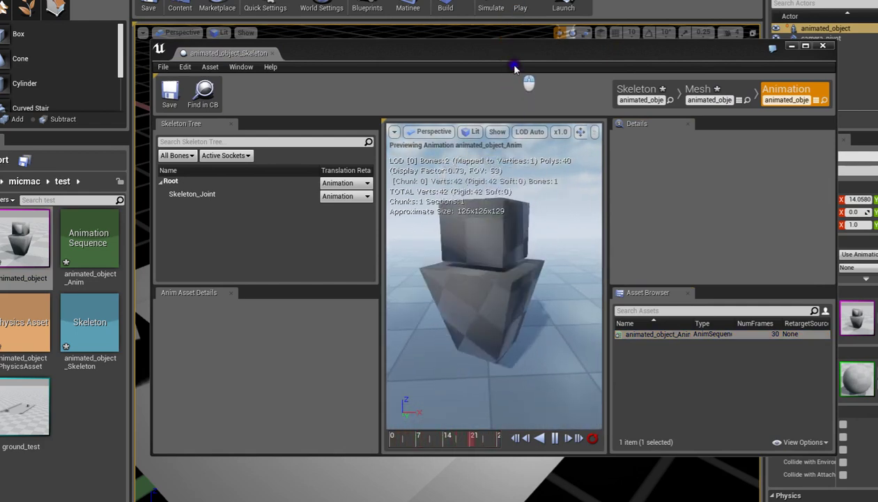
{"action": "left_click", "coordinate": [823, 47]}
Add a new Matinee to the level
{"action": "left_click_drag", "start_coordinate": [568, 273], "coordinate": [565, 418]}
{"action": "left_click_drag", "start_coordinate": [515, 265], "coordinate": [406, 45]}
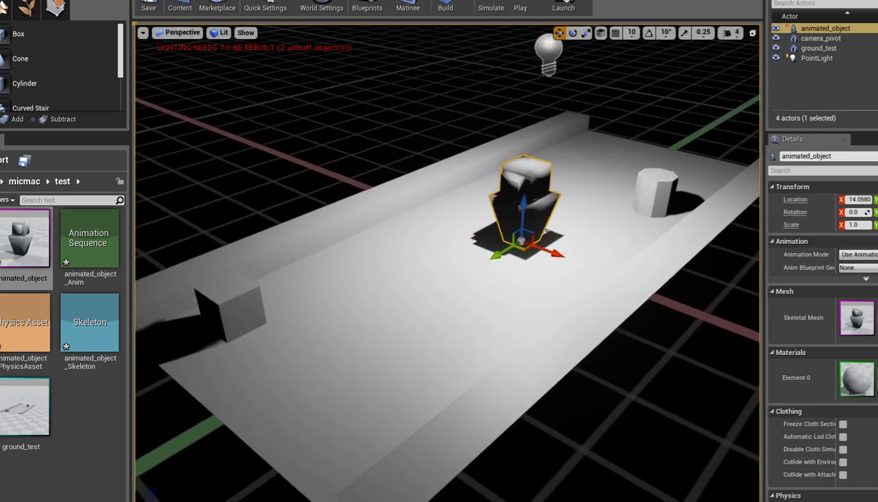
{"action": "left_click", "coordinate": [411, 7]}
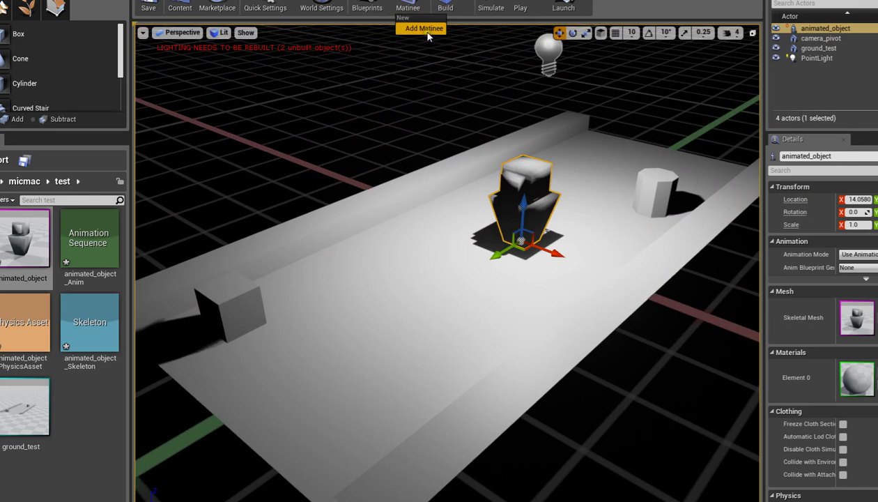
{"action": "left_click", "coordinate": [425, 29]}
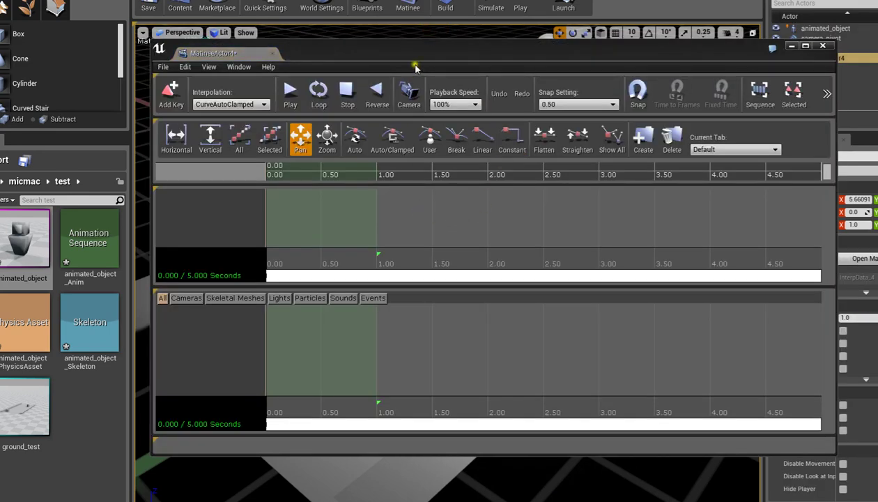
{"action": "left_click_drag", "start_coordinate": [408, 57], "coordinate": [443, 48]}
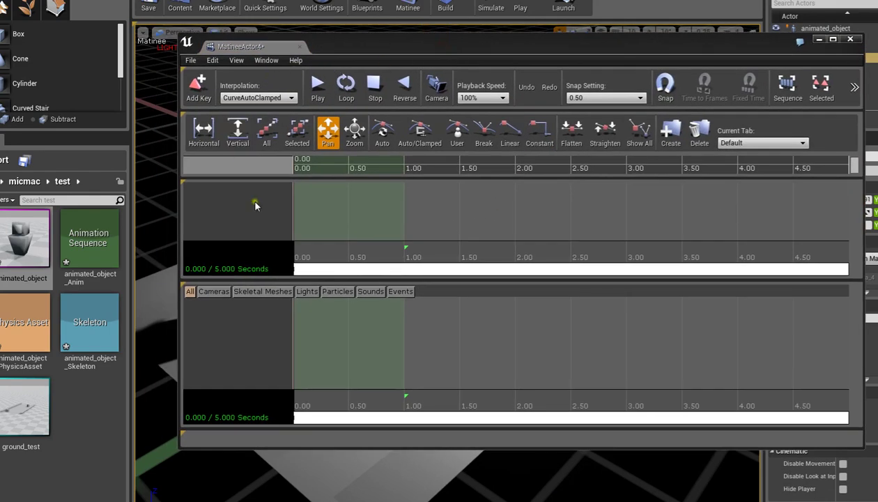
Import the camera_animated FBX file into the new Matinee and move the editor window clear of the camera preview
{"action": "left_click", "coordinate": [193, 61]}
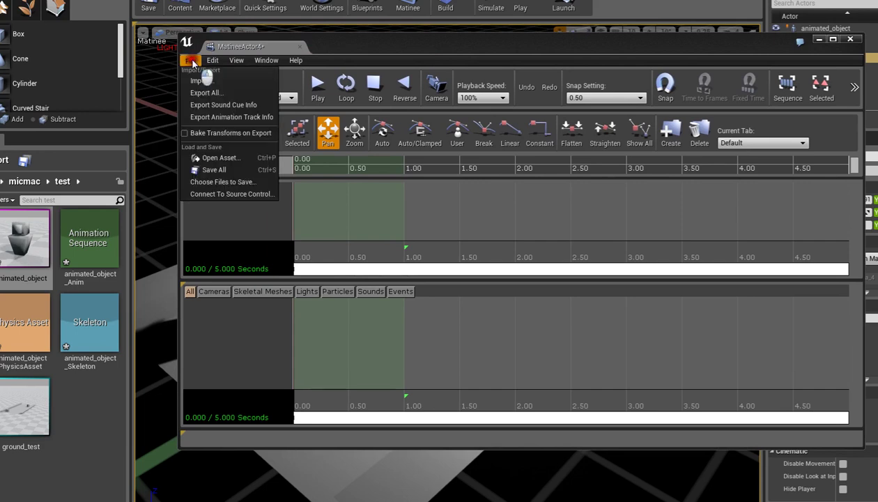
{"action": "left_click", "coordinate": [198, 79]}
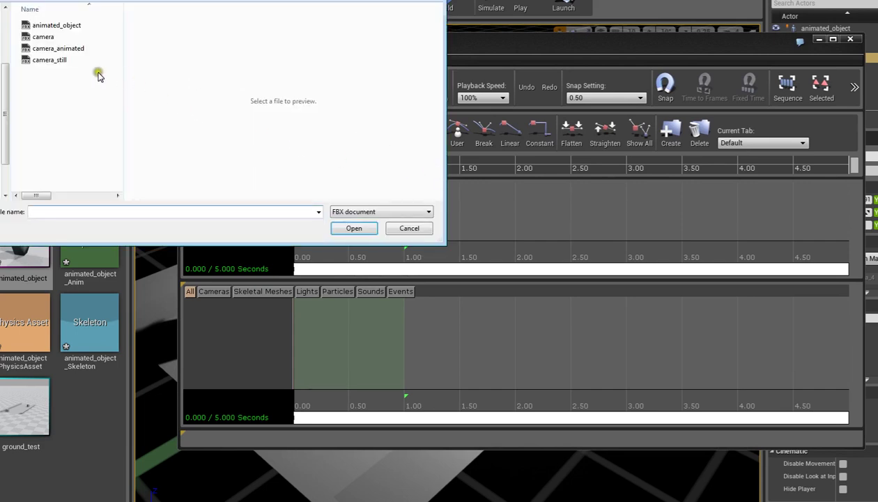
{"action": "left_click", "coordinate": [46, 60]}
{"action": "left_click", "coordinate": [41, 48]}
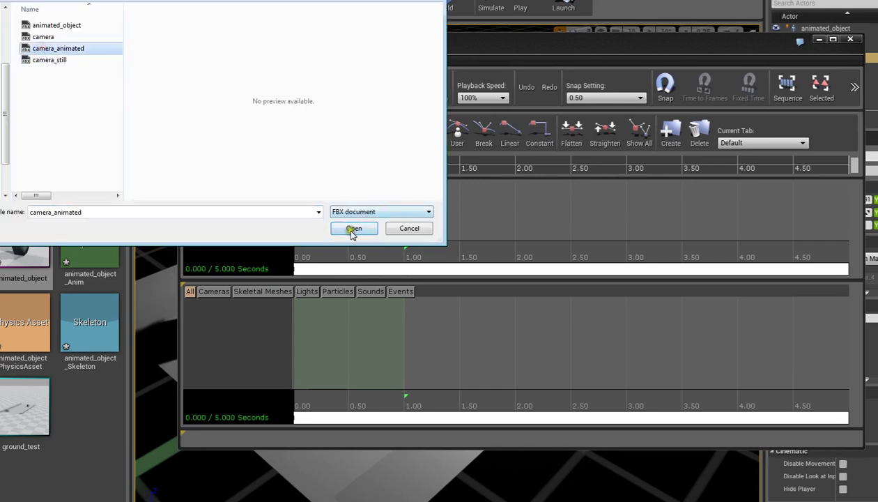
{"action": "left_click", "coordinate": [354, 228]}
{"action": "left_click", "coordinate": [516, 241]}
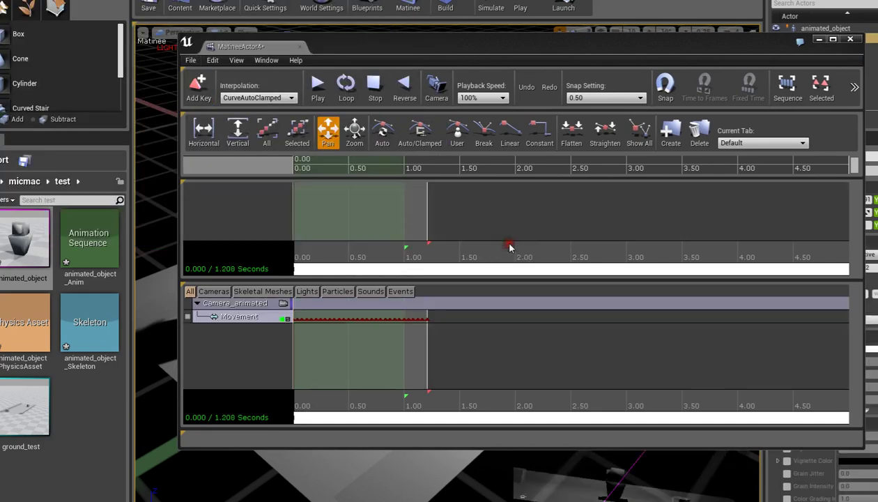
{"action": "left_click_drag", "start_coordinate": [496, 47], "coordinate": [523, 0]}
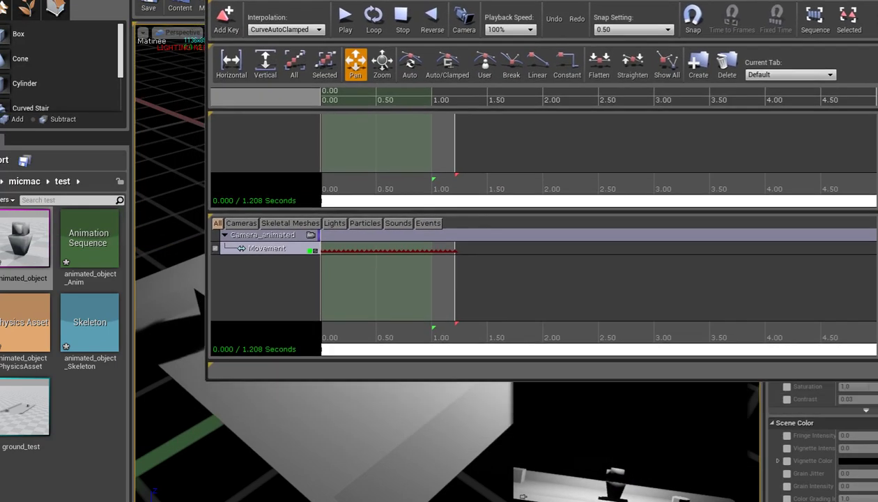
Select the Camera_animated group in Matinee, then move the editor off the viewport and examine the camera's animation path in the level
{"action": "left_click", "coordinate": [298, 235]}
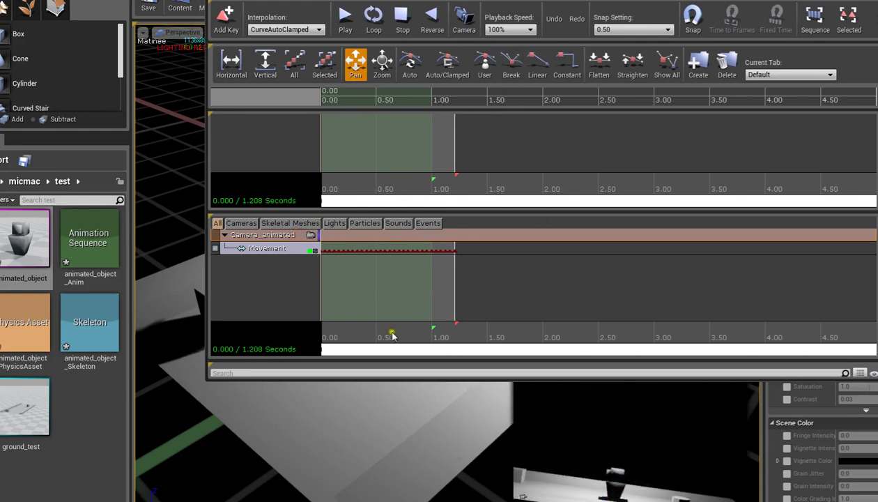
{"action": "scroll", "coordinate": [427, 328], "scroll_direction": "down", "scroll_amount": 2}
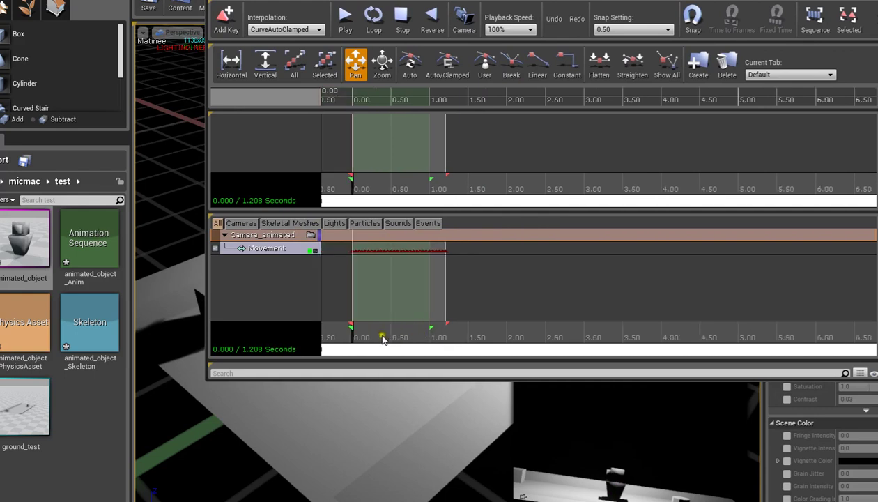
{"action": "mouse_move", "coordinate": [354, 331]}
{"action": "left_mouse_down"}
{"action": "mouse_move", "coordinate": [461, 350]}
{"action": "mouse_move", "coordinate": [327, 315]}
{"action": "mouse_move", "coordinate": [350, 318]}
{"action": "left_mouse_up"}
{"action": "left_click_drag", "start_coordinate": [488, 0], "coordinate": [877, 1]}
{"action": "left_click_drag", "start_coordinate": [435, 168], "coordinate": [446, 299]}
{"action": "right_click_drag", "start_coordinate": [508, 280], "coordinate": [554, 55]}
{"action": "left_click_drag", "start_coordinate": [519, 66], "coordinate": [478, 303]}
{"action": "right_click_drag", "start_coordinate": [488, 302], "coordinate": [496, 299]}
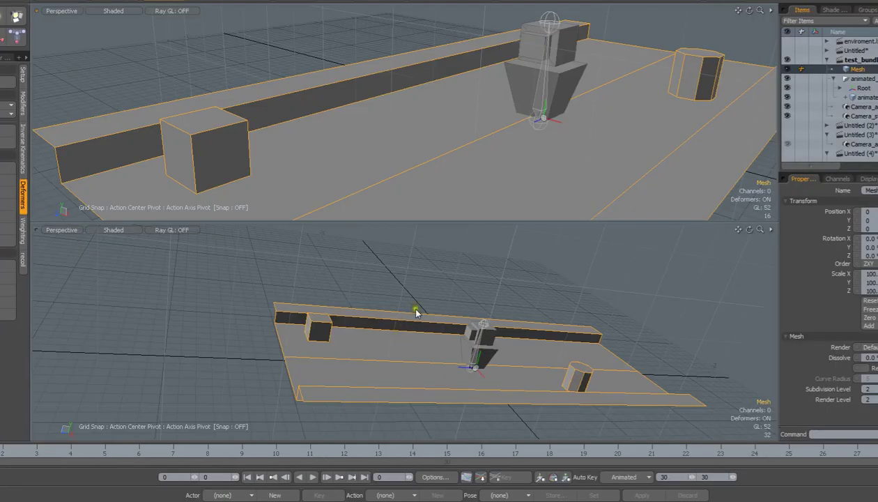
Switch to modo, select the Camera_still camera and examine its position and direction relative to the ground scene
{"action": "scroll", "coordinate": [494, 58], "scroll_direction": "down", "scroll_amount": 5}
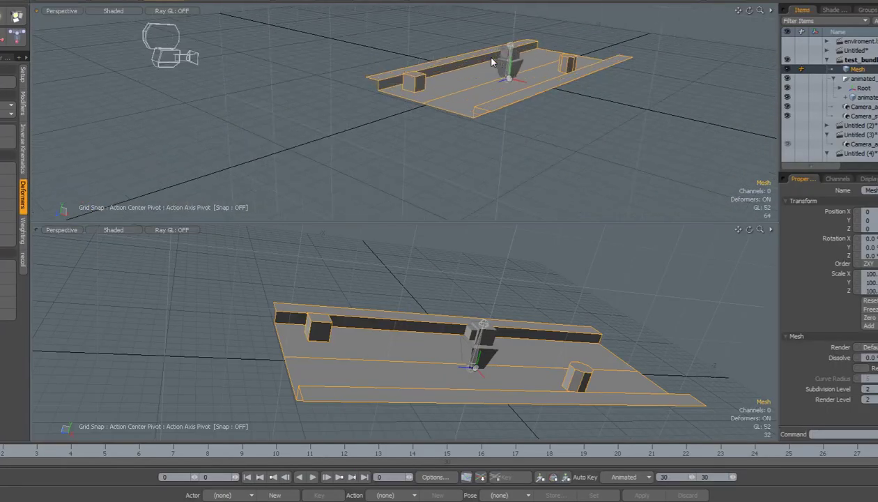
{"action": "left_click", "coordinate": [186, 56]}
{"action": "left_click_drag", "start_coordinate": [463, 80], "coordinate": [155, 130], "text": "alt+shift"}
{"action": "left_click_drag", "start_coordinate": [400, 70], "coordinate": [409, 93], "text": "alt"}
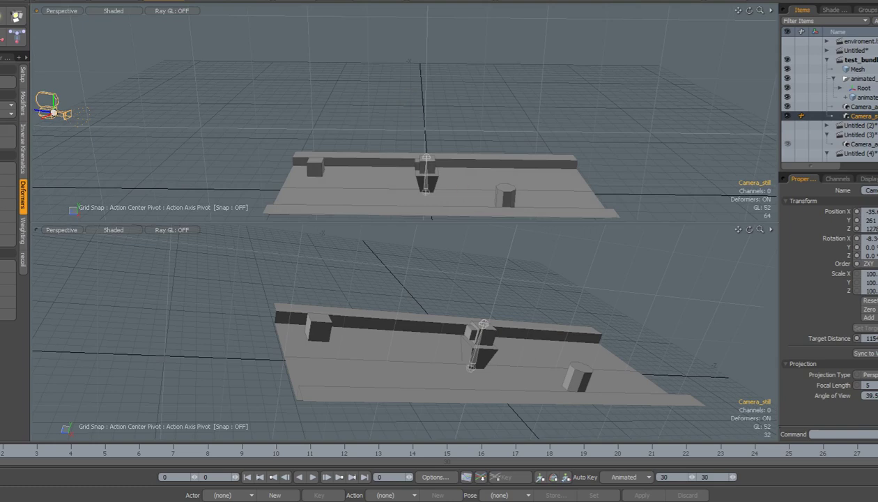
{"action": "scroll", "coordinate": [284, 138], "scroll_direction": "up", "scroll_amount": 5}
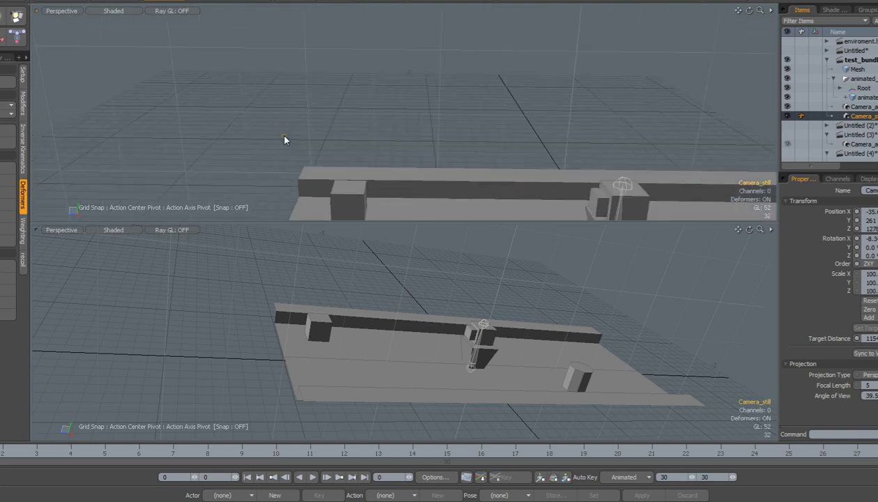
{"action": "scroll", "coordinate": [284, 137], "scroll_direction": "down", "scroll_amount": 5}
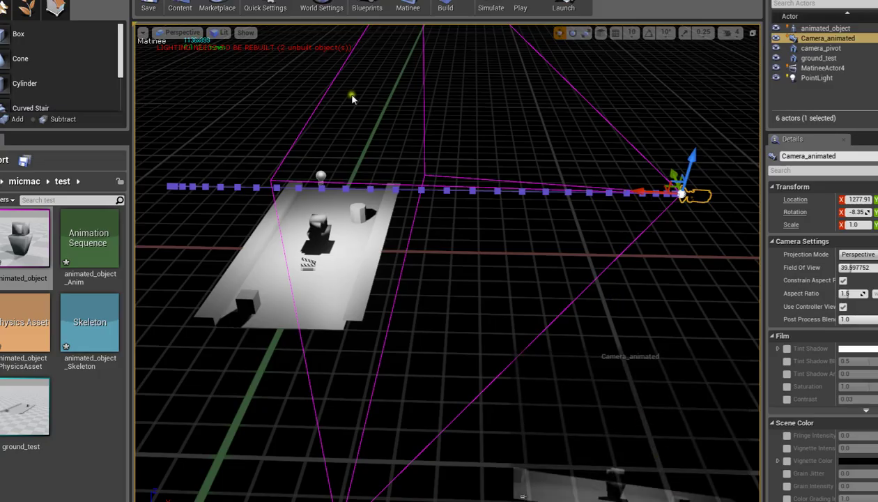
Switch back to Unreal, place the Cube mesh from the models folder beside the animated object in the level and frame it
{"action": "mouse_move", "coordinate": [360, 217]}
{"action": "right_mouse_down"}
{"action": "mouse_move", "coordinate": [374, 2]}
{"action": "mouse_move", "coordinate": [391, 73]}
{"action": "mouse_move", "coordinate": [387, 139]}
{"action": "mouse_move", "coordinate": [362, 220]}
{"action": "right_mouse_up"}
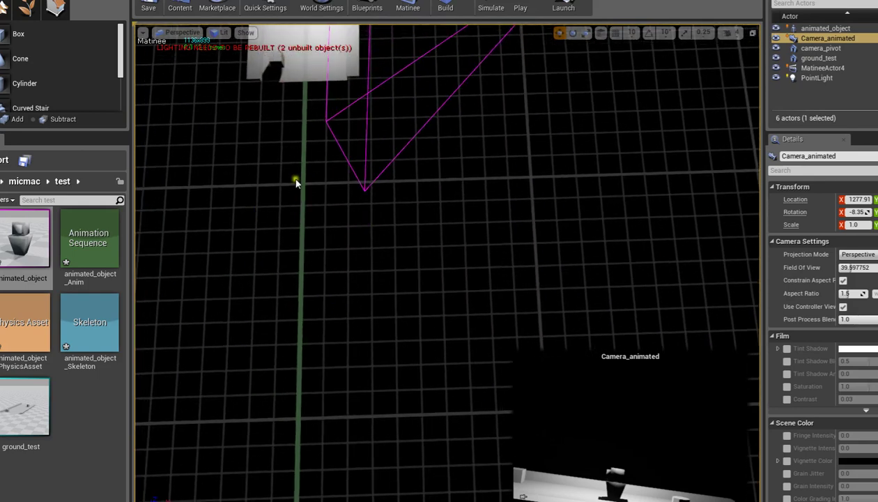
{"action": "scroll", "coordinate": [296, 182], "scroll_direction": "down", "scroll_amount": 10}
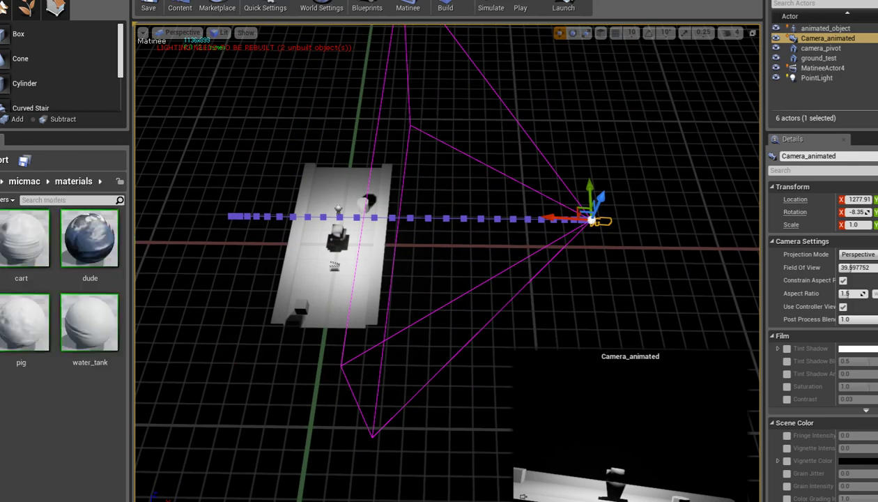
{"action": "left_click", "coordinate": [16, 408]}
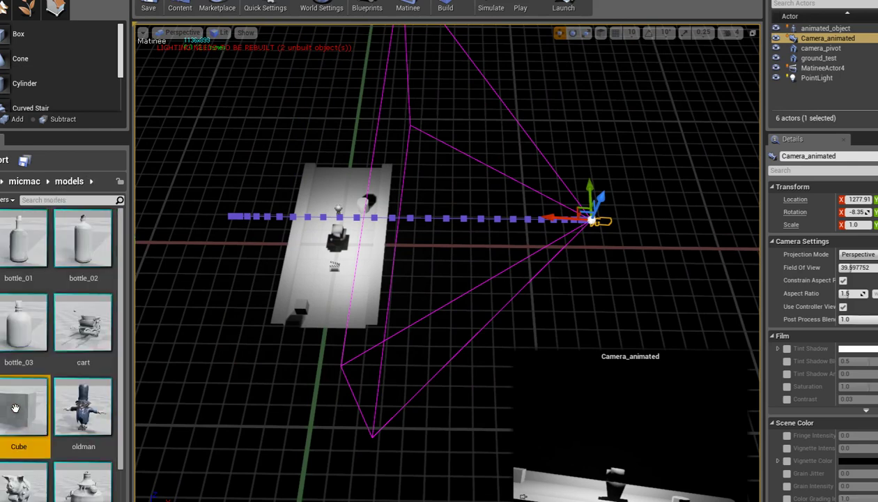
{"action": "left_click_drag", "start_coordinate": [15, 408], "coordinate": [342, 260]}
{"action": "key", "text": "f"}
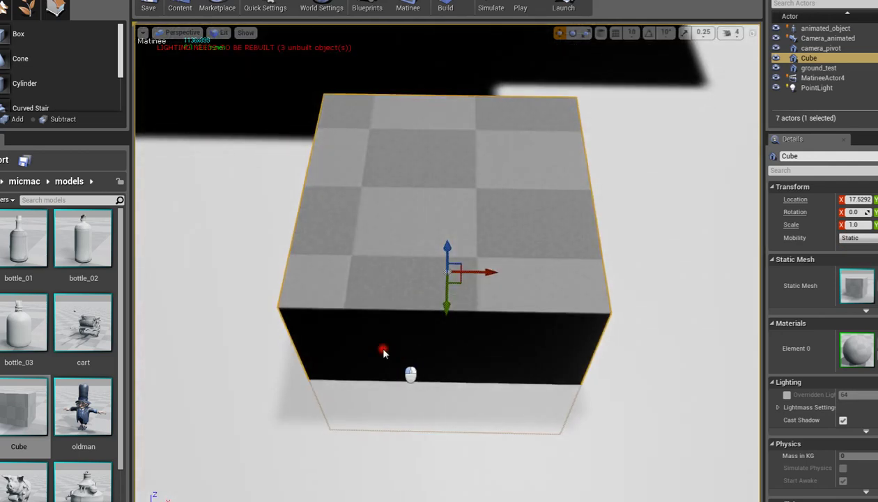
{"action": "mouse_move", "coordinate": [384, 351]}
{"action": "left_mouse_down"}
{"action": "mouse_move", "coordinate": [353, 330]}
{"action": "mouse_move", "coordinate": [502, 342]}
{"action": "mouse_move", "coordinate": [397, 359]}
{"action": "left_mouse_up"}
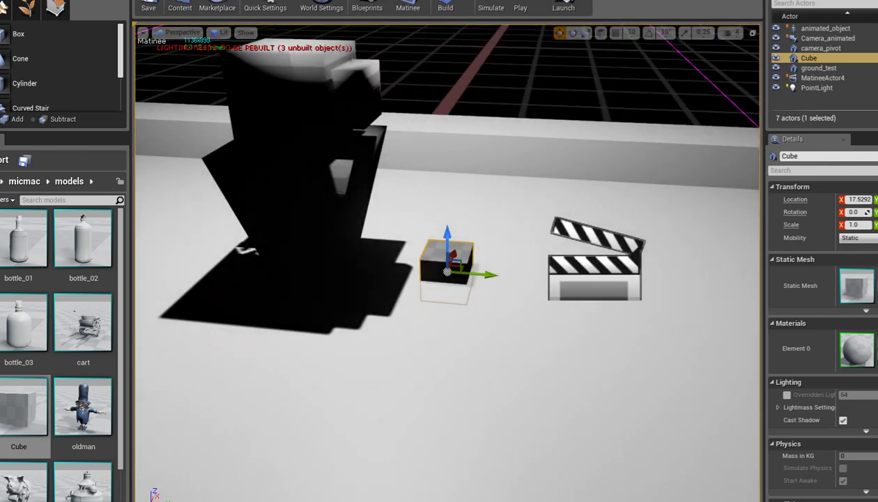
Reset the Cube's location to the world origin and check it beneath the animated object
{"action": "left_click", "coordinate": [877, 199]}
{"action": "right_click_drag", "start_coordinate": [493, 254], "coordinate": [488, 255]}
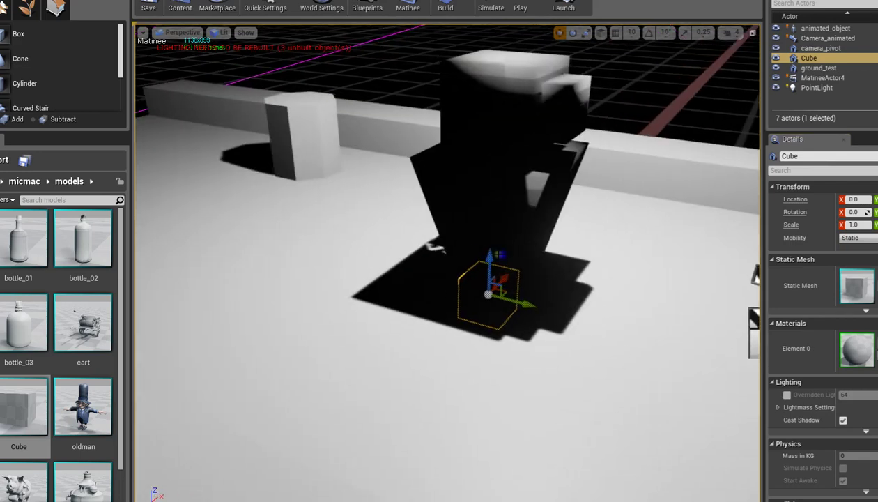
{"action": "left_click_drag", "start_coordinate": [488, 254], "coordinate": [496, 501]}
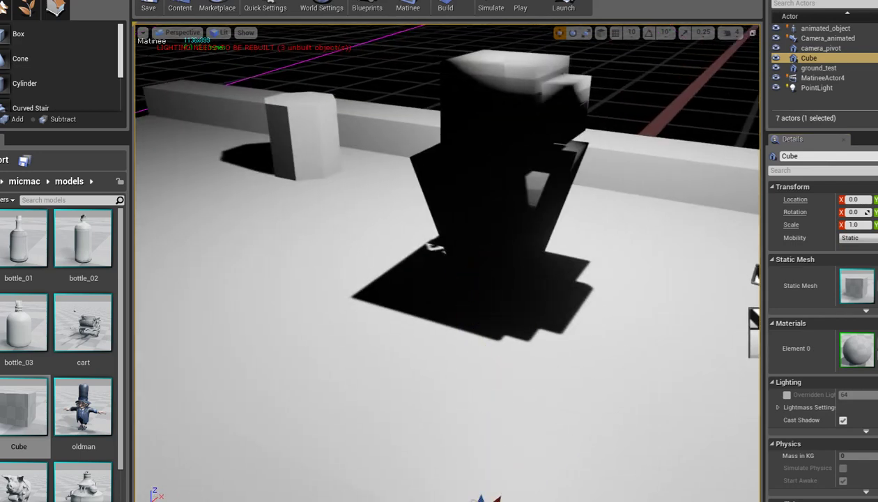
{"action": "key", "text": "f"}
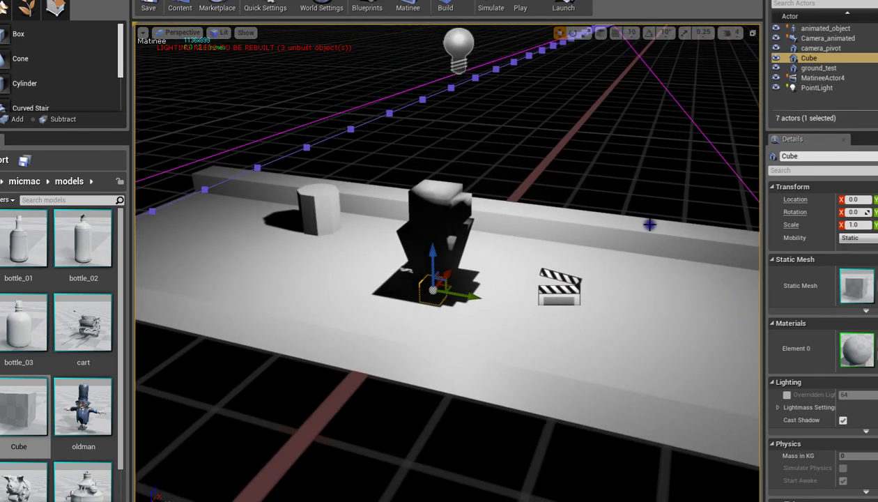
Rename the Cube actor as camera_pivot
{"action": "left_click", "coordinate": [808, 59]}
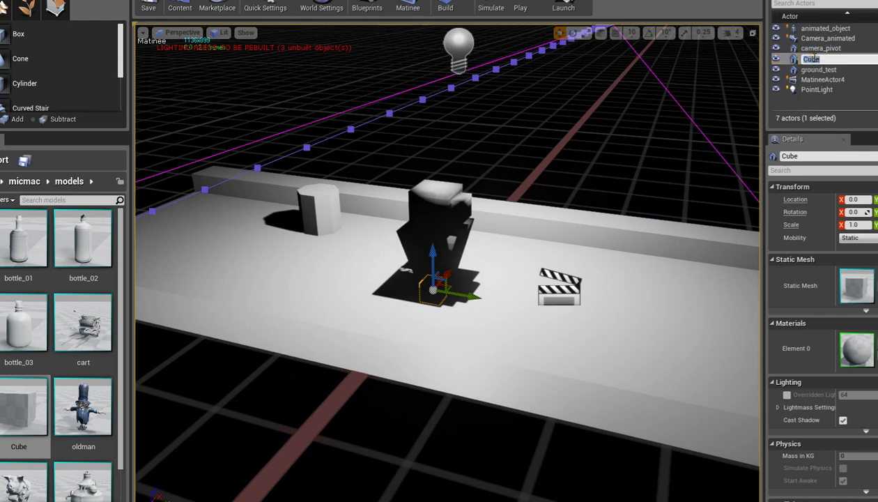
{"action": "type", "text": "camera_pivot"}
{"action": "key", "text": "Return"}
{"action": "mouse_move", "coordinate": [815, 58]}
{"action": "left_mouse_down"}
{"action": "mouse_move", "coordinate": [802, 39]}
{"action": "mouse_move", "coordinate": [806, 48]}
{"action": "left_mouse_up"}
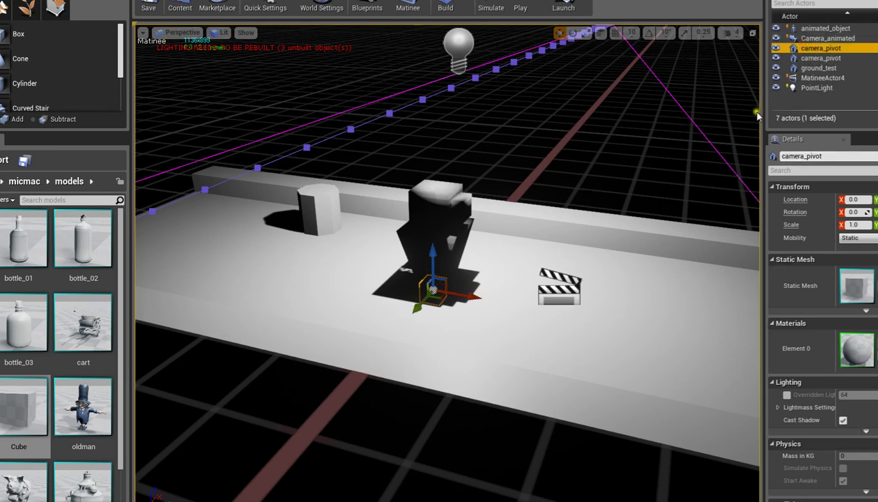
Compare the two camera_pivot actors and attach Camera_animated to the new, unrotated one
{"action": "left_click", "coordinate": [822, 60]}
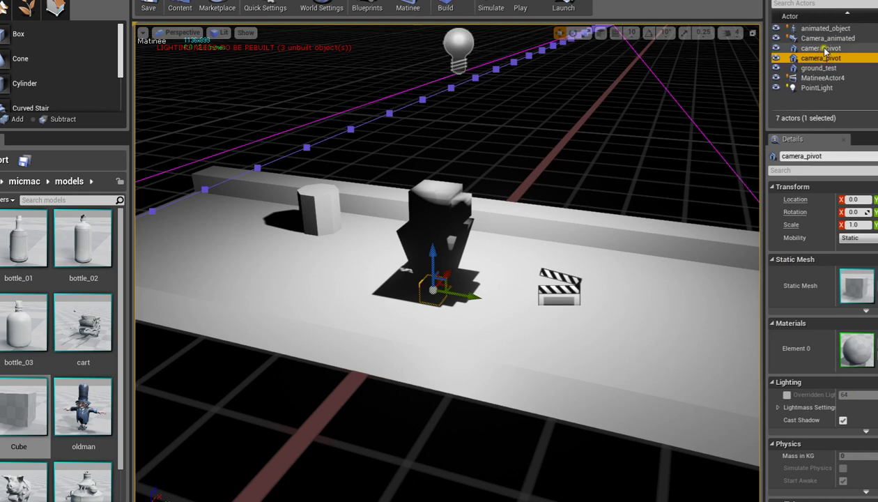
{"action": "left_click", "coordinate": [824, 49]}
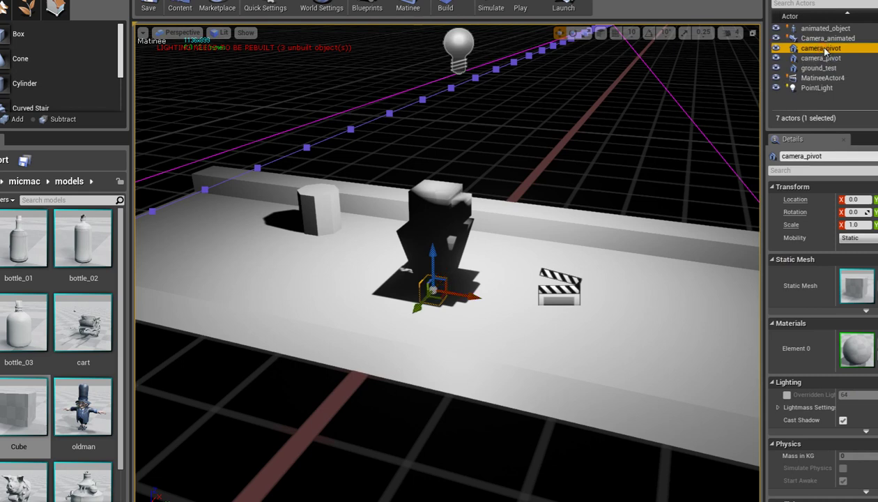
{"action": "left_click", "coordinate": [826, 38]}
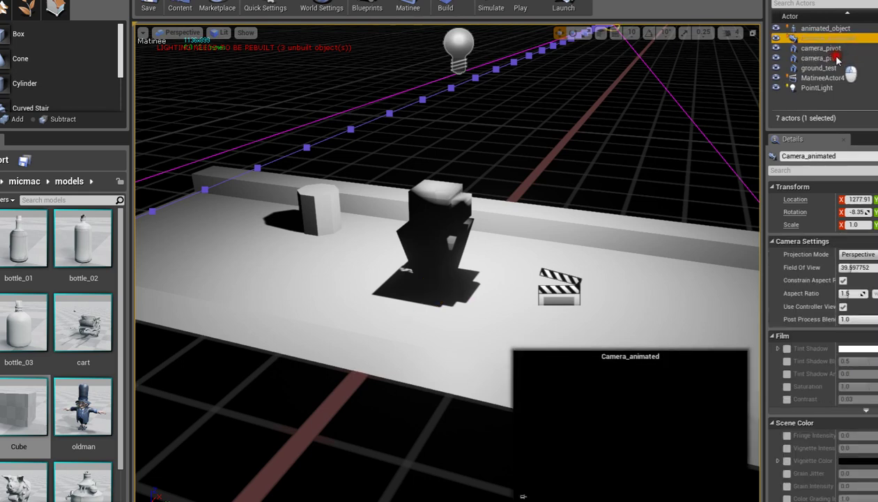
{"action": "left_click_drag", "start_coordinate": [836, 60], "coordinate": [834, 61]}
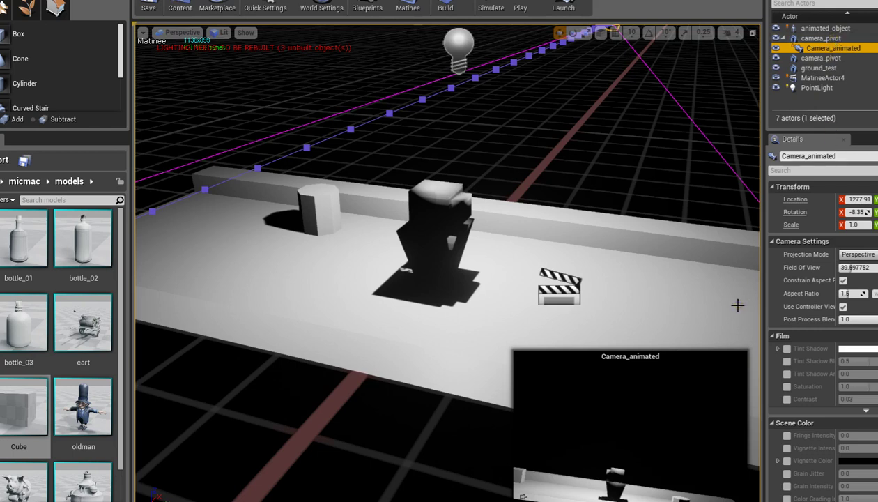
Rotate the parent camera_pivot a quarter turn about the vertical axis and check the attached Camera_animated's preview
{"action": "left_click_drag", "start_coordinate": [848, 49], "coordinate": [851, 42]}
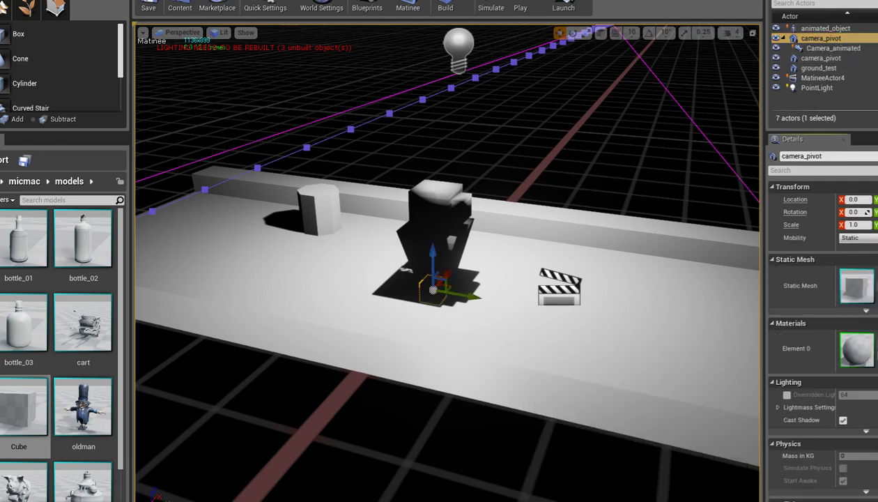
{"action": "key", "text": "ctrl+z"}
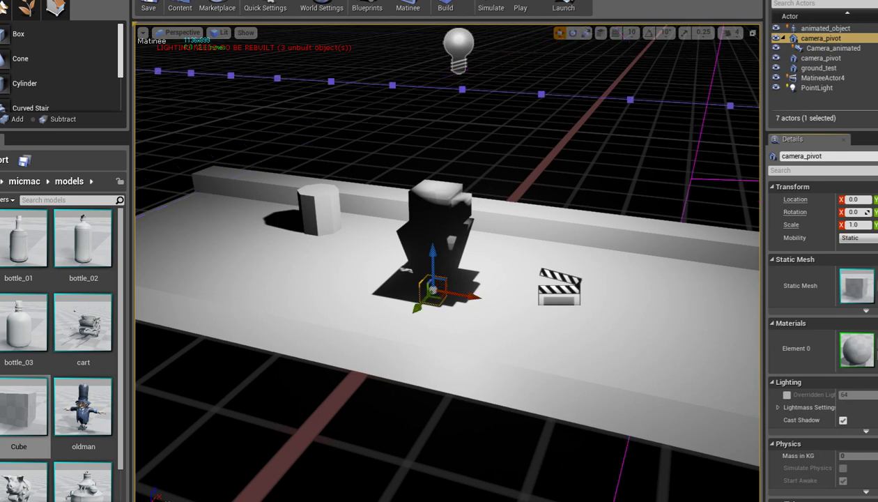
{"action": "left_click", "coordinate": [832, 48]}
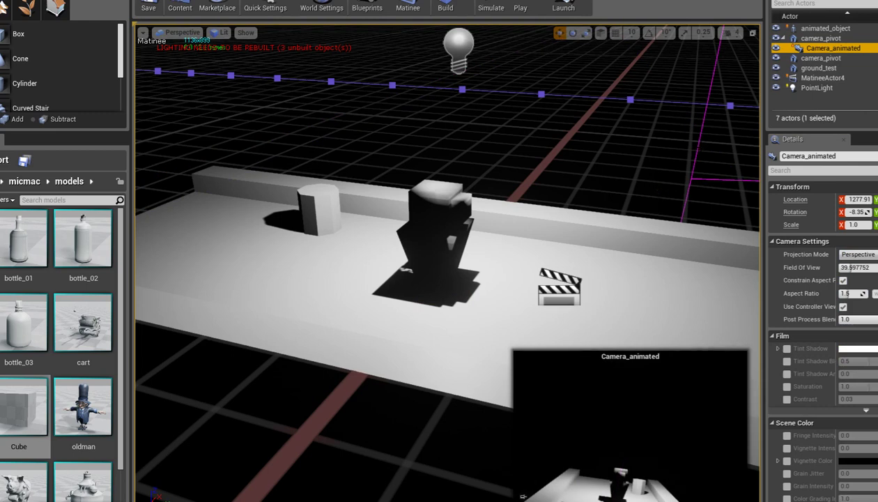
Enable Actor Hidden In Game for the parent camera_pivot, leaving its Visible option on
{"action": "left_click", "coordinate": [811, 39]}
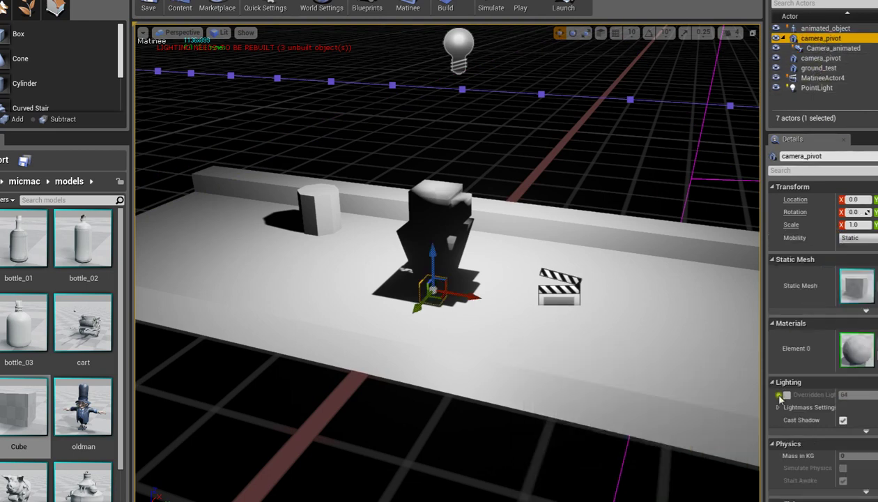
{"action": "scroll", "coordinate": [868, 429], "scroll_direction": "down", "scroll_amount": 5}
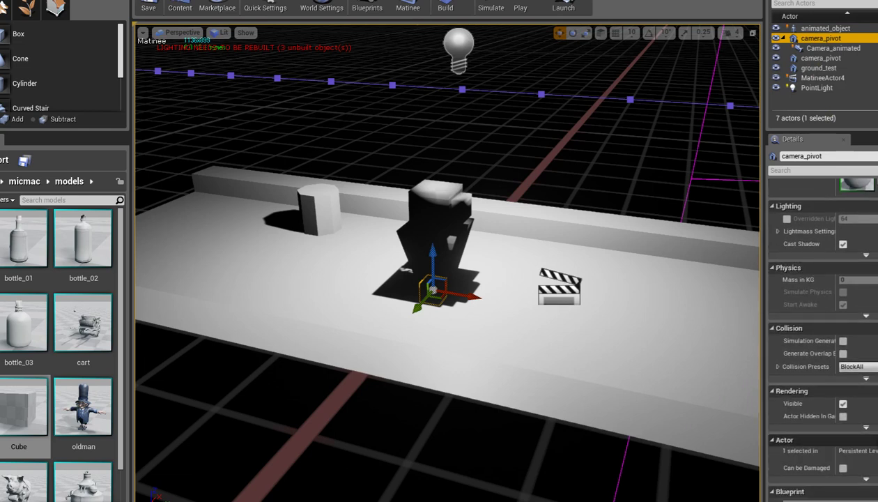
{"action": "left_click", "coordinate": [843, 404]}
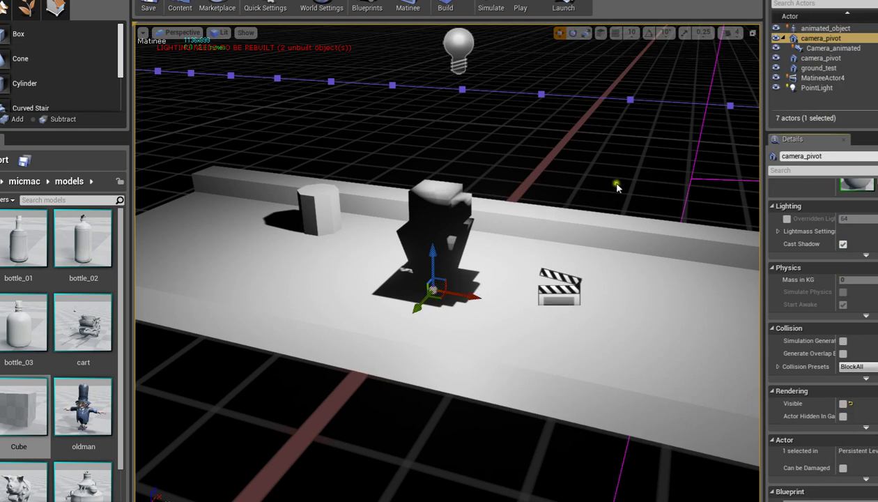
{"action": "left_click", "coordinate": [843, 417]}
{"action": "left_click", "coordinate": [843, 404]}
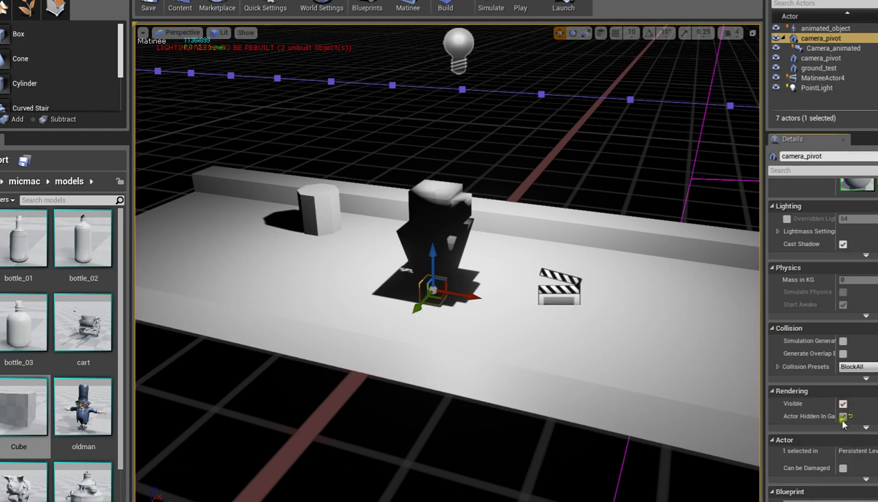
{"action": "left_click_drag", "start_coordinate": [837, 417], "coordinate": [864, 417]}
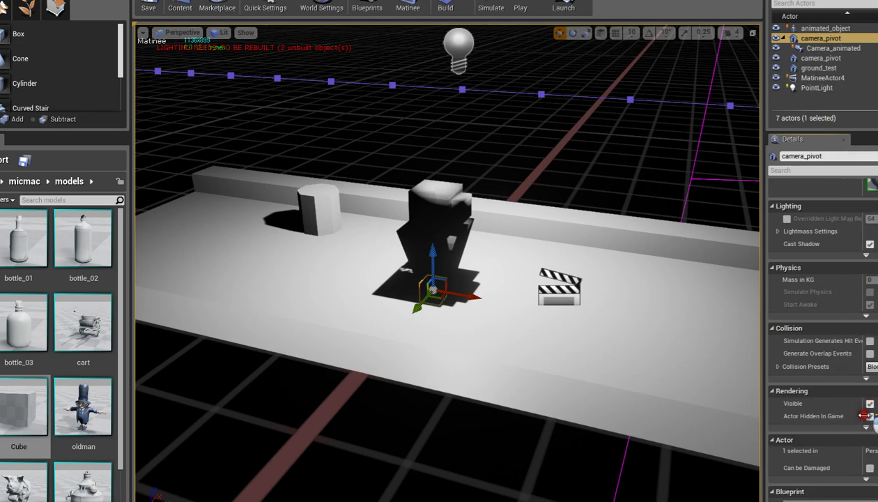
{"action": "left_click", "coordinate": [871, 417]}
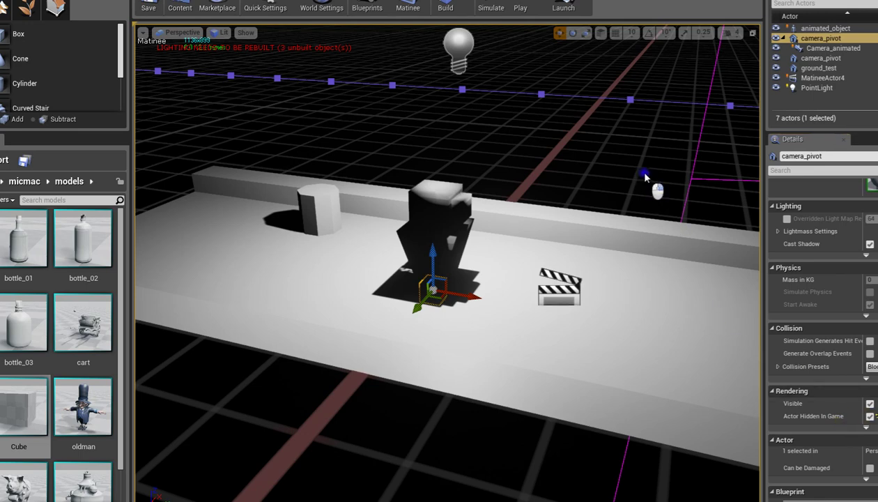
Select Camera_animated in the level and review its path and preview
{"action": "mouse_move", "coordinate": [645, 173]}
{"action": "right_mouse_down"}
{"action": "mouse_move", "coordinate": [662, 133]}
{"action": "mouse_move", "coordinate": [643, 175]}
{"action": "right_mouse_up"}
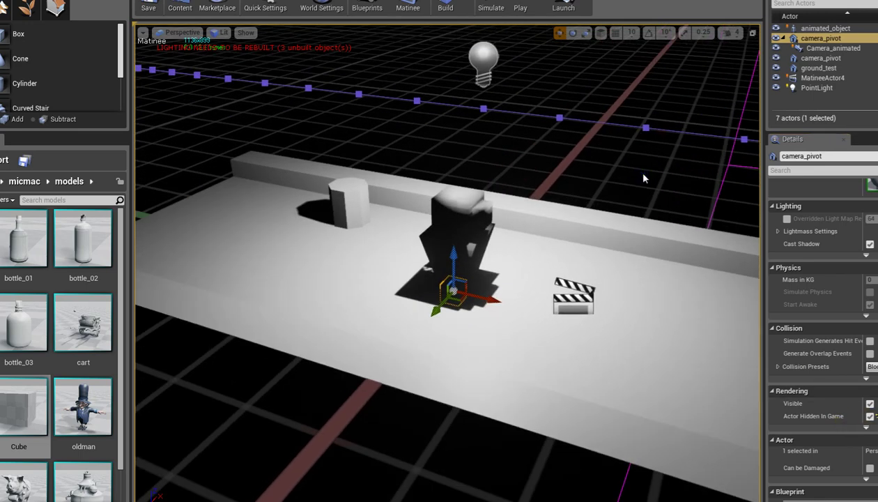
{"action": "left_click_drag", "start_coordinate": [877, 143], "coordinate": [877, 73]}
{"action": "left_click", "coordinate": [833, 48]}
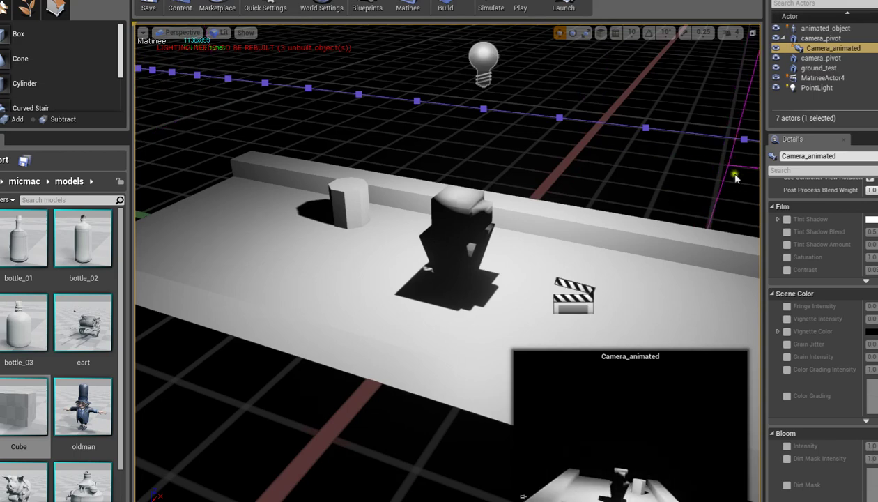
Add a skeletal group named dummy for the animated_object mesh in the Matinee
{"action": "left_click_drag", "start_coordinate": [876, 35], "coordinate": [690, 74]}
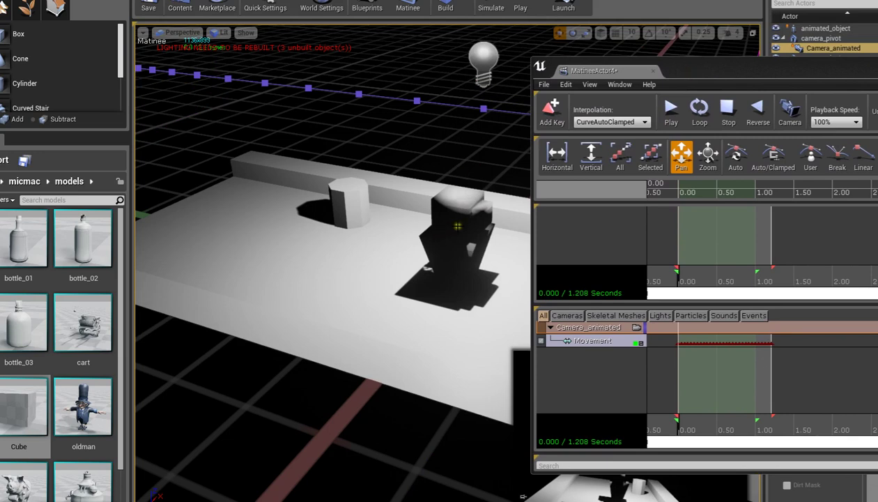
{"action": "left_click", "coordinate": [465, 233]}
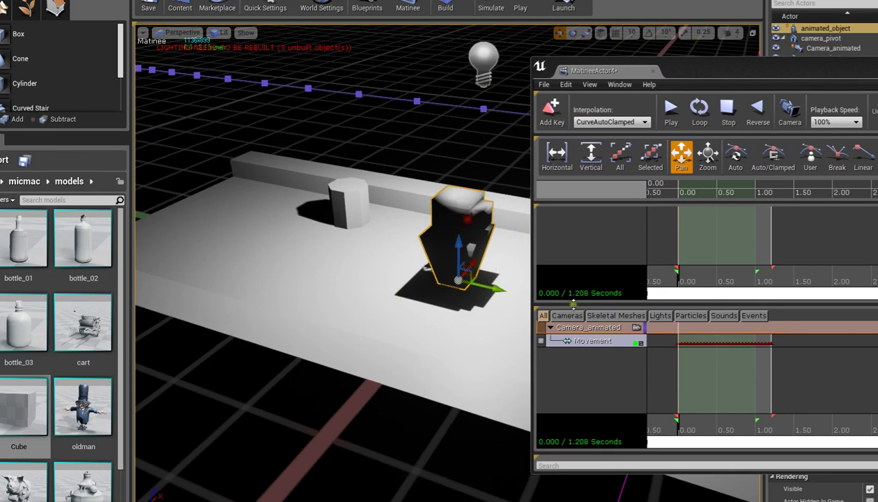
{"action": "right_click", "coordinate": [575, 371]}
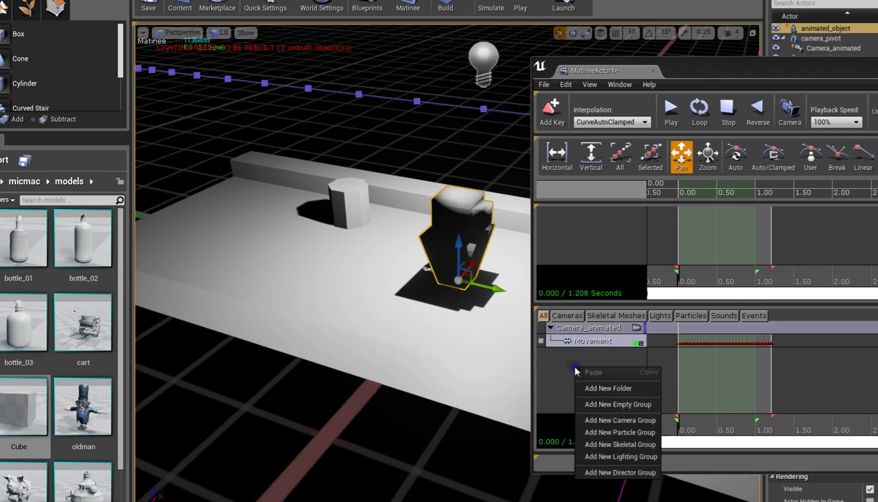
{"action": "left_click", "coordinate": [622, 444]}
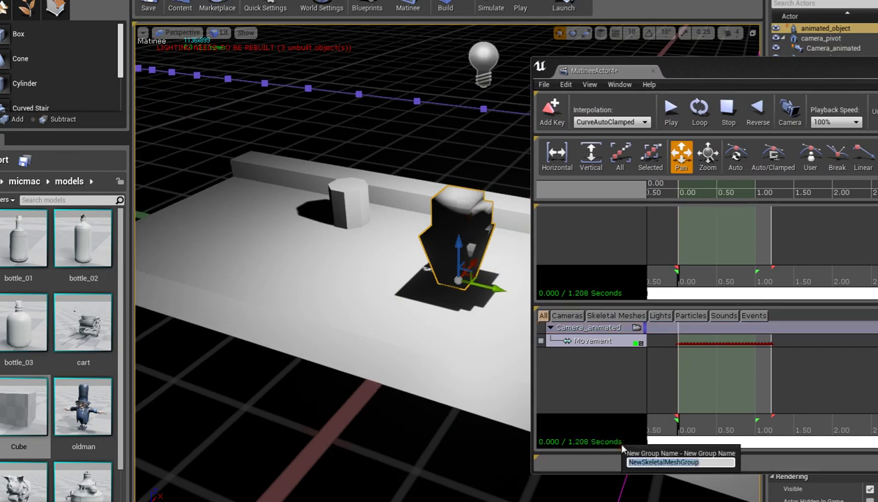
{"action": "type", "text": "dummy"}
{"action": "key", "text": "Return"}
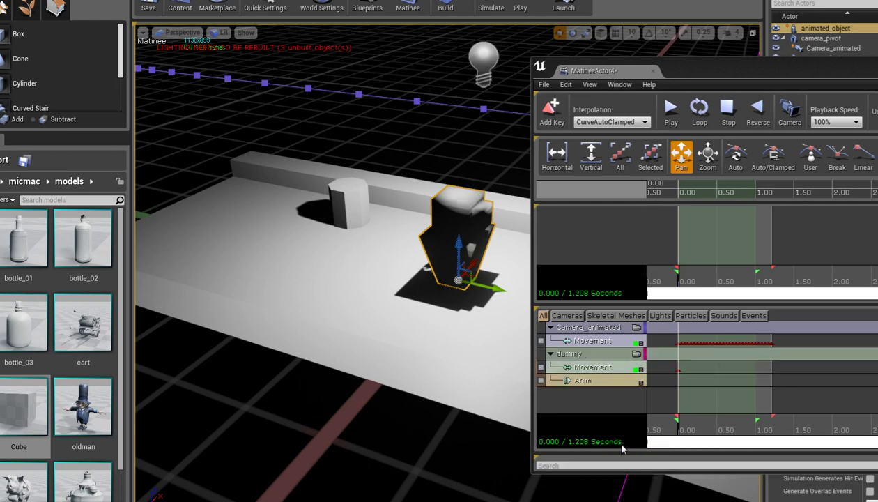
Key the animated_object_Anim sequence at 0.00 s on the dummy group's Anim track
{"action": "left_click", "coordinate": [597, 381]}
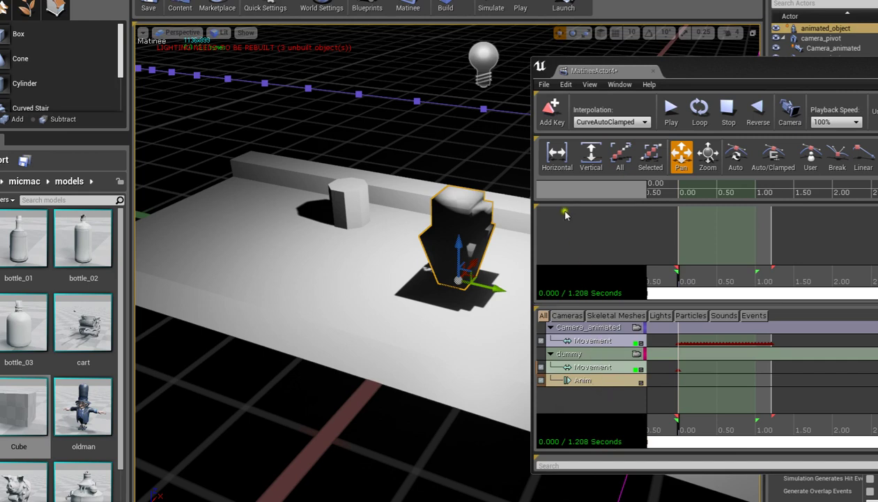
{"action": "left_click", "coordinate": [552, 104]}
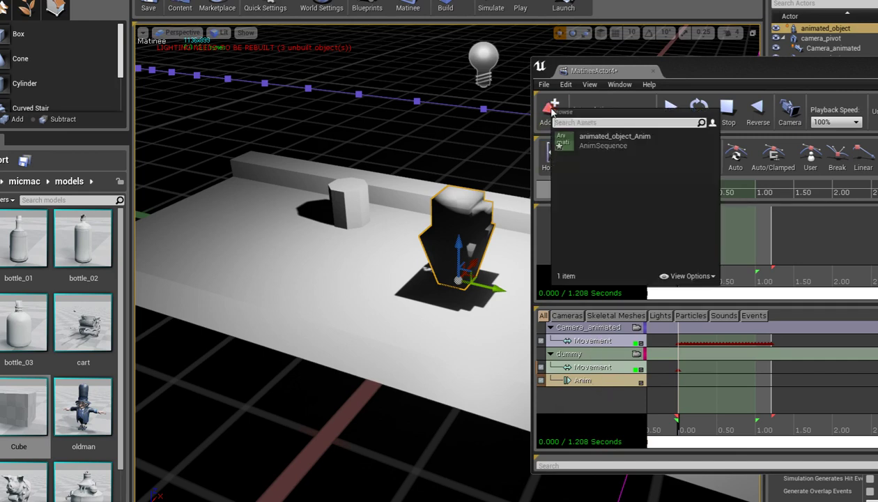
{"action": "left_click", "coordinate": [582, 146]}
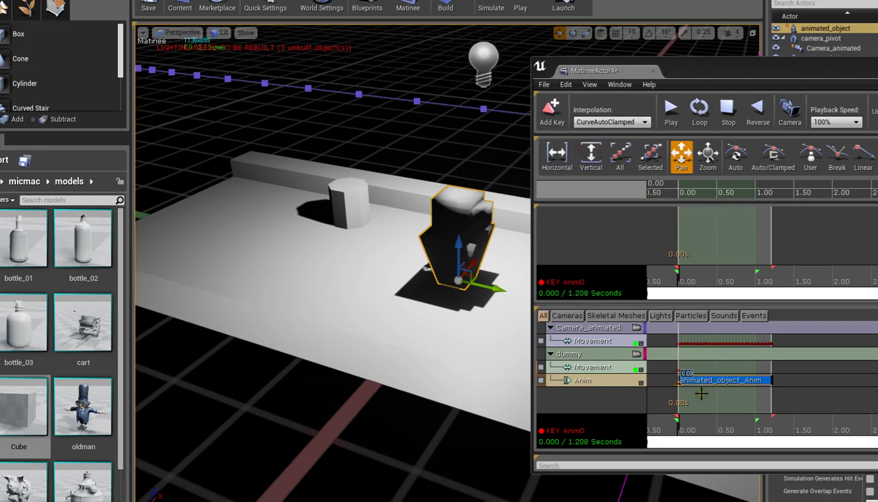
{"action": "mouse_move", "coordinate": [674, 423]}
{"action": "left_mouse_down"}
{"action": "mouse_move", "coordinate": [765, 436]}
{"action": "mouse_move", "coordinate": [701, 434]}
{"action": "mouse_move", "coordinate": [770, 426]}
{"action": "mouse_move", "coordinate": [706, 422]}
{"action": "mouse_move", "coordinate": [760, 435]}
{"action": "mouse_move", "coordinate": [709, 434]}
{"action": "mouse_move", "coordinate": [679, 426]}
{"action": "mouse_move", "coordinate": [788, 434]}
{"action": "mouse_move", "coordinate": [709, 434]}
{"action": "mouse_move", "coordinate": [690, 425]}
{"action": "mouse_move", "coordinate": [766, 433]}
{"action": "mouse_move", "coordinate": [717, 413]}
{"action": "mouse_move", "coordinate": [843, 434]}
{"action": "mouse_move", "coordinate": [644, 413]}
{"action": "left_mouse_up"}
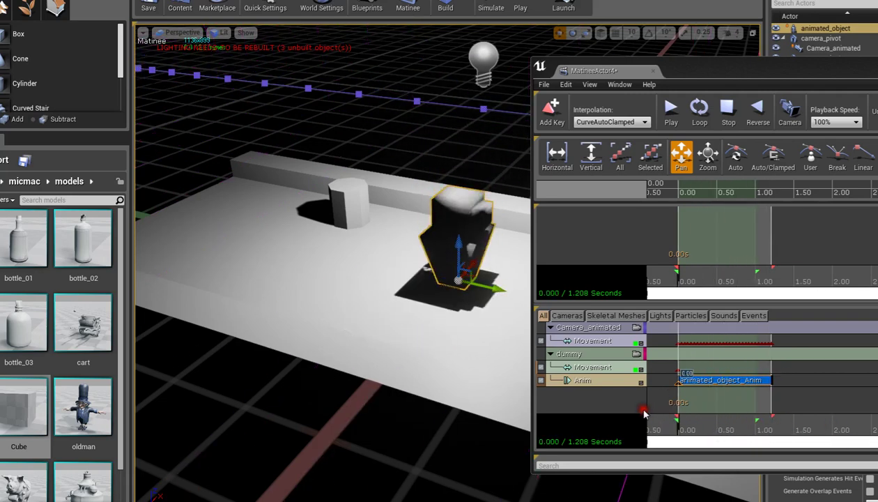
Play the level to test the Matinee, stop it, and return the view to the scene
{"action": "left_click", "coordinate": [524, 9]}
{"action": "left_click", "coordinate": [476, 244]}
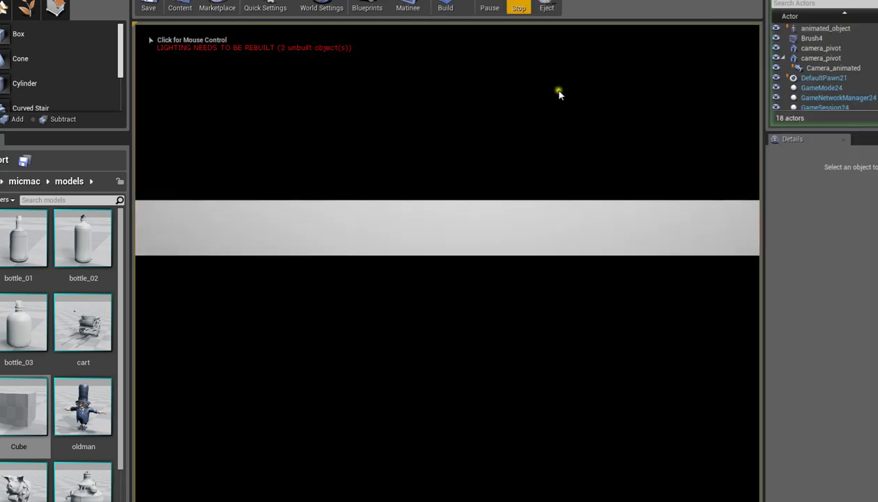
{"action": "left_click", "coordinate": [517, 8]}
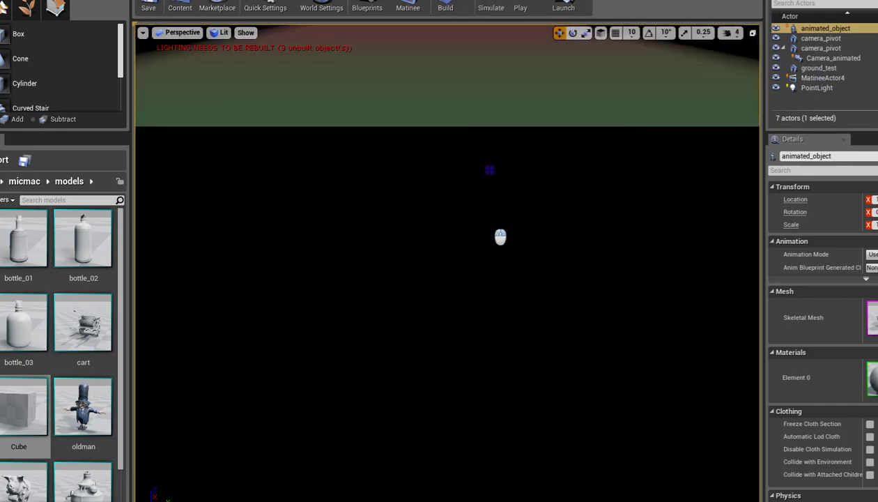
{"action": "left_click_drag", "start_coordinate": [445, 209], "coordinate": [341, 306]}
{"action": "right_click_drag", "start_coordinate": [341, 306], "coordinate": [645, 8]}
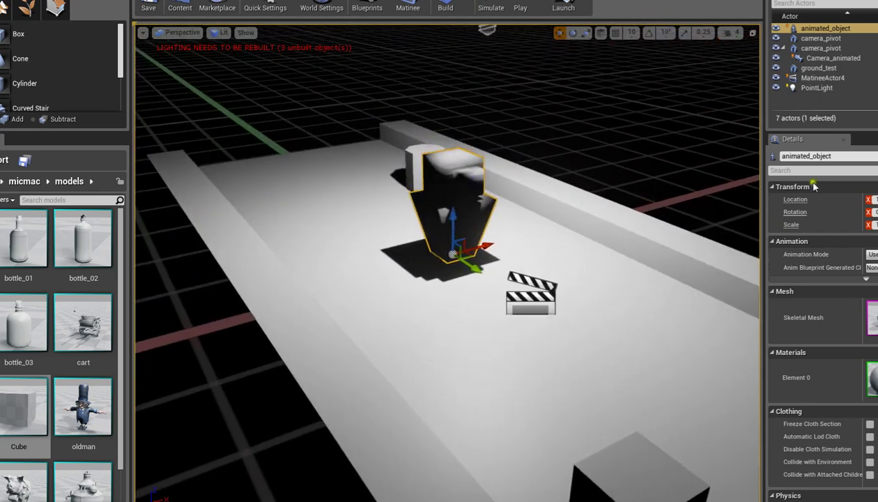
Rename MatineeActor4 to cinematic
{"action": "left_click", "coordinate": [823, 77]}
{"action": "left_click", "coordinate": [844, 156]}
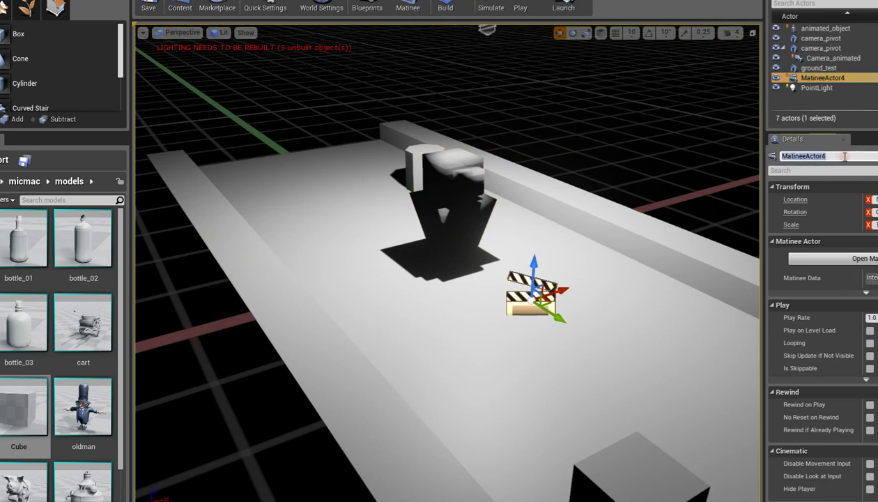
{"action": "type", "text": "cinematic"}
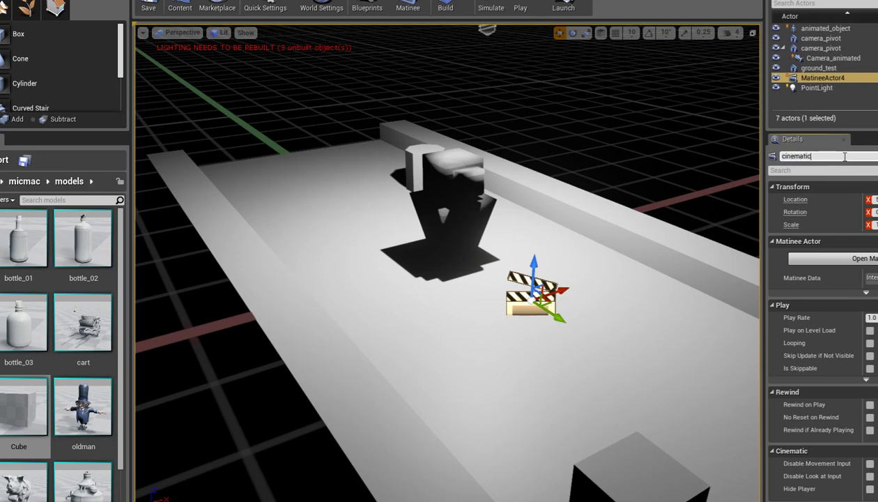
{"action": "key", "text": "Return"}
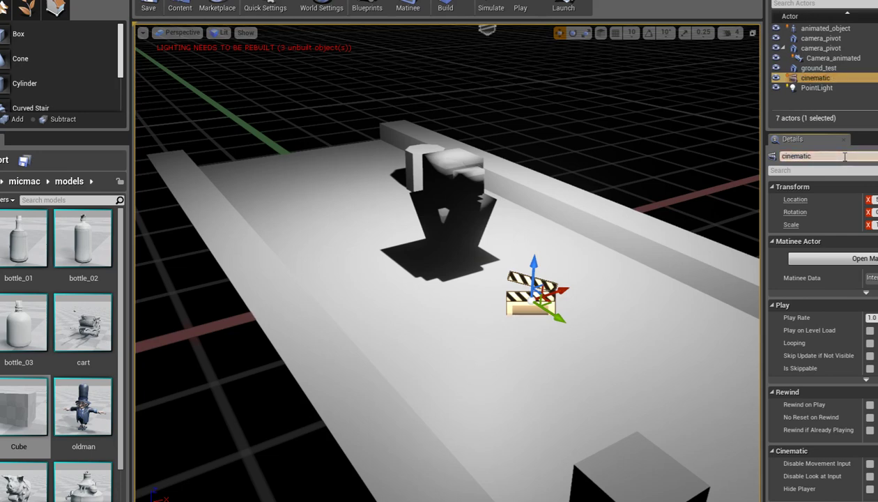
Add a director group to the cinematic Matinee and key a cut to Camera_animated at 0.00 s
{"action": "left_click", "coordinate": [852, 258]}
{"action": "left_click_drag", "start_coordinate": [806, 72], "coordinate": [763, 78]}
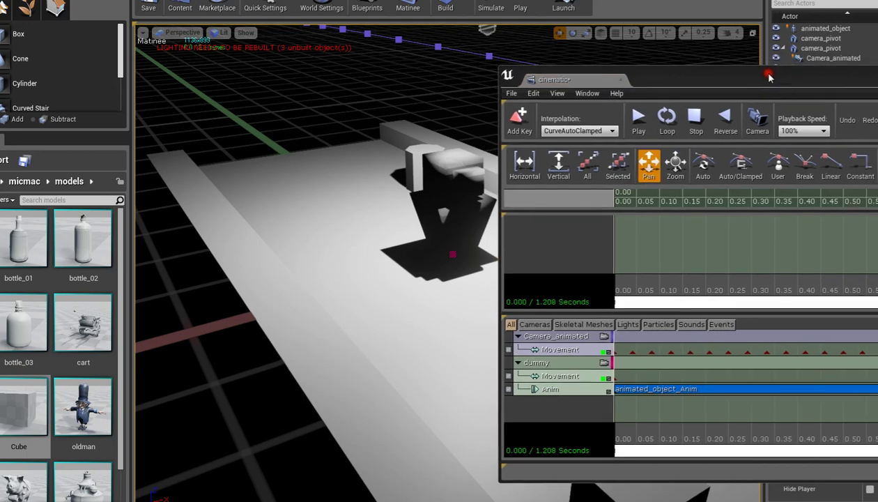
{"action": "right_click", "coordinate": [580, 255]}
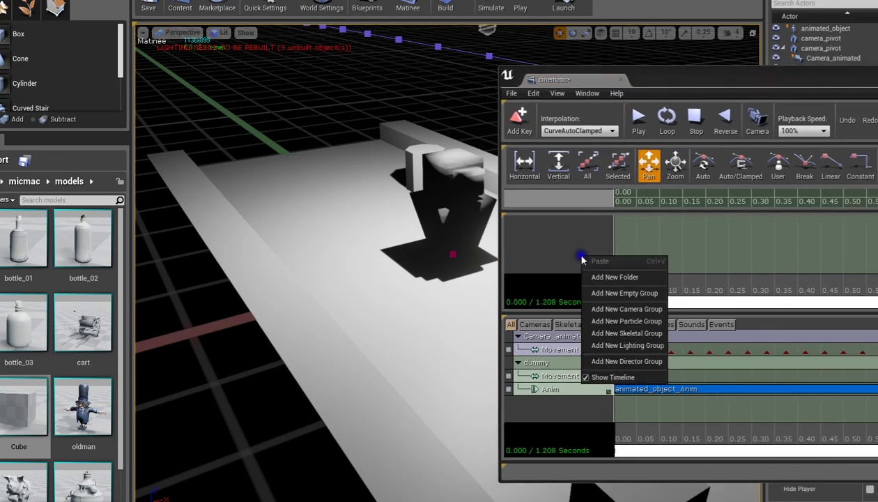
{"action": "left_click", "coordinate": [626, 361]}
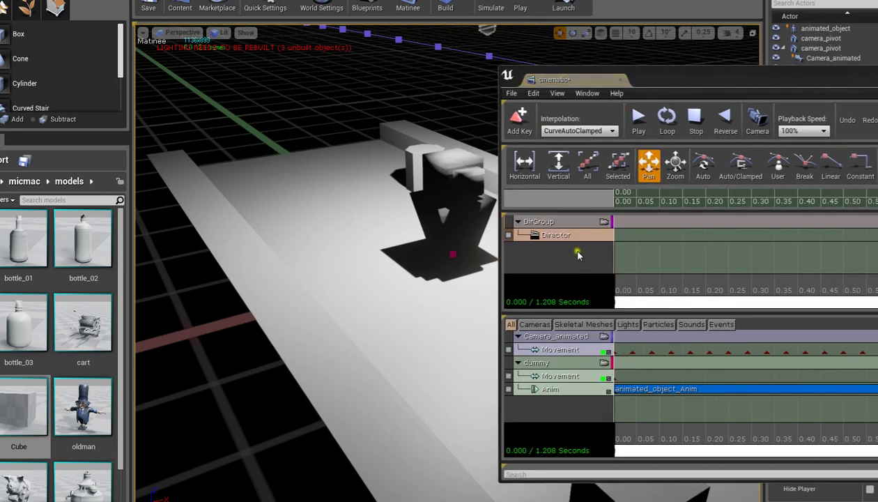
{"action": "left_click", "coordinate": [519, 120]}
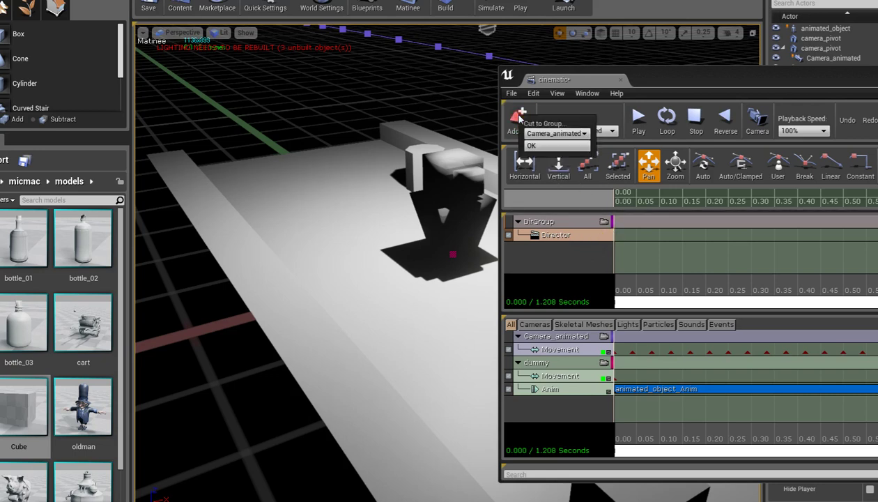
{"action": "left_click", "coordinate": [554, 144]}
{"action": "left_click_drag", "start_coordinate": [691, 84], "coordinate": [412, 60]}
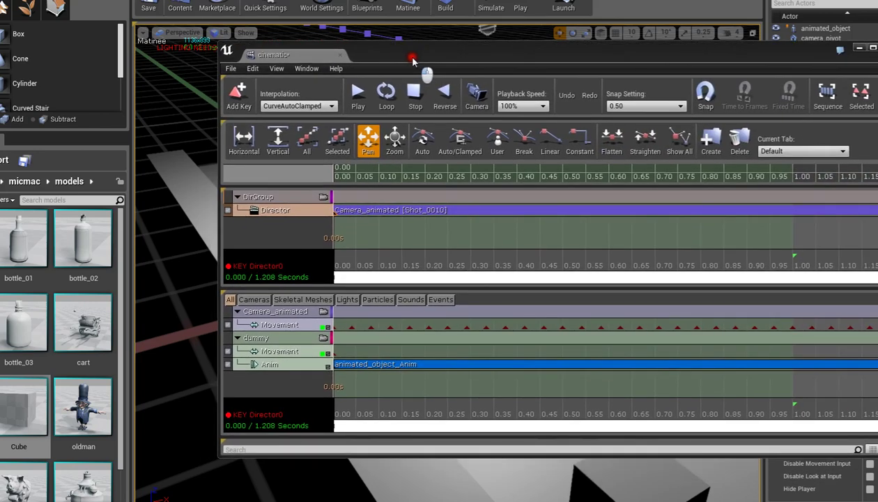
{"action": "left_click", "coordinate": [858, 47]}
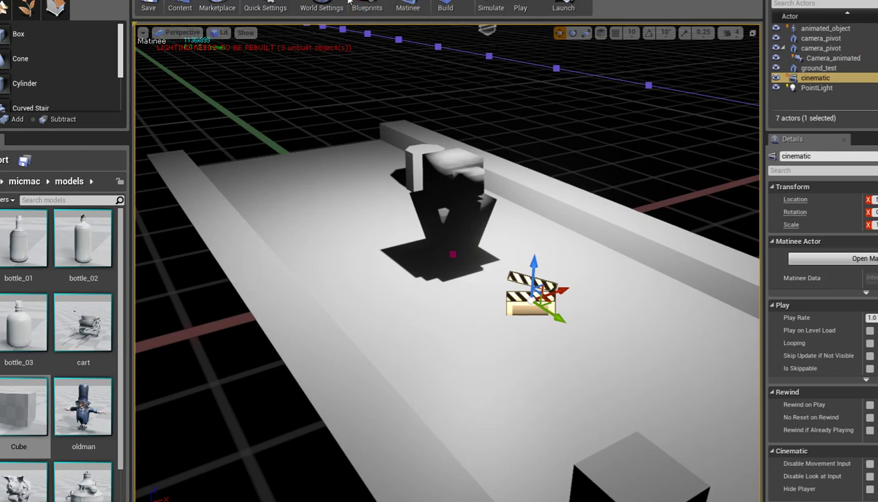
Open the Level Blueprint and delete the Unknown reference node wired to the Play node's Target
{"action": "left_click", "coordinate": [367, 6]}
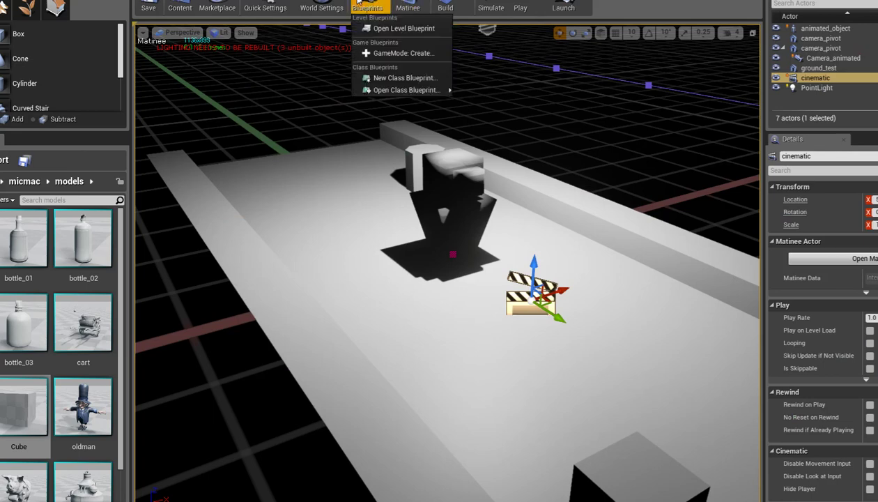
{"action": "left_click", "coordinate": [395, 31]}
{"action": "right_click_drag", "start_coordinate": [499, 198], "coordinate": [519, 202]}
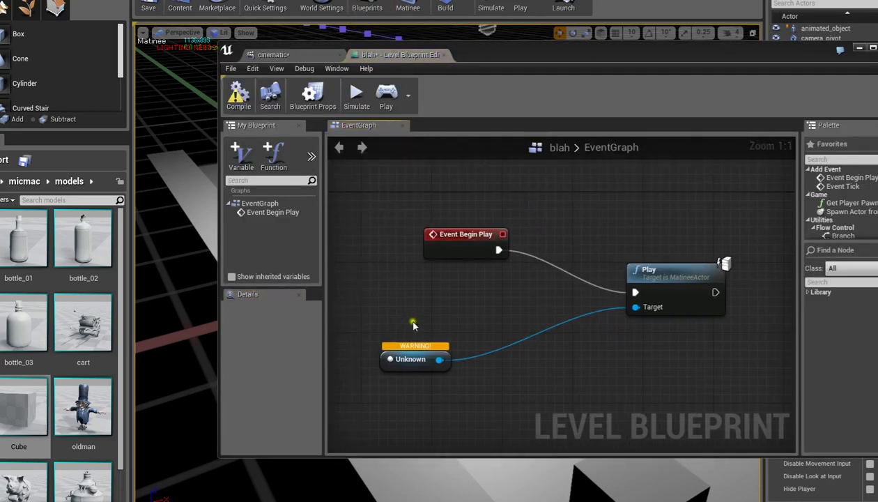
{"action": "left_click", "coordinate": [413, 358]}
{"action": "key", "text": "Delete"}
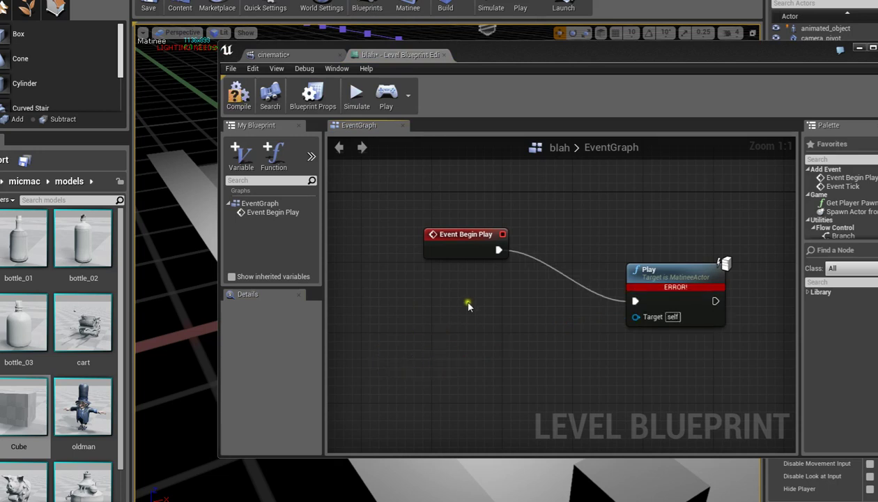
{"action": "right_click_drag", "start_coordinate": [469, 303], "coordinate": [444, 312]}
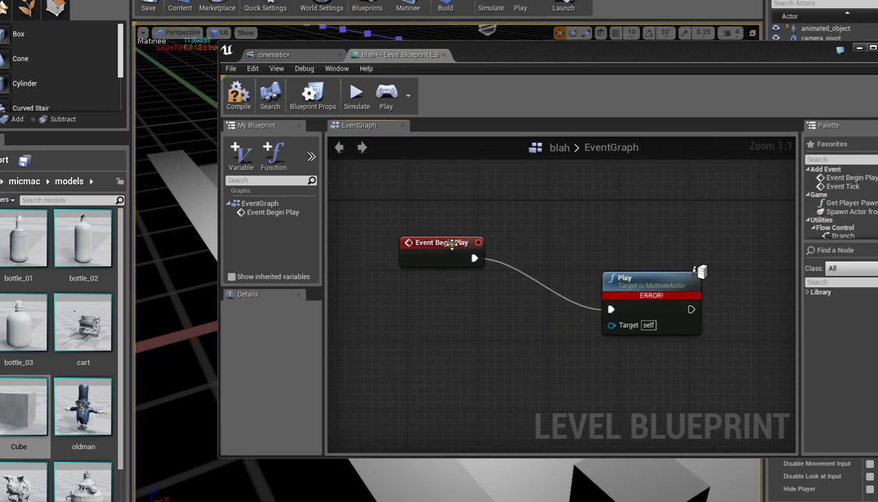
{"action": "right_click_drag", "start_coordinate": [520, 231], "coordinate": [497, 235]}
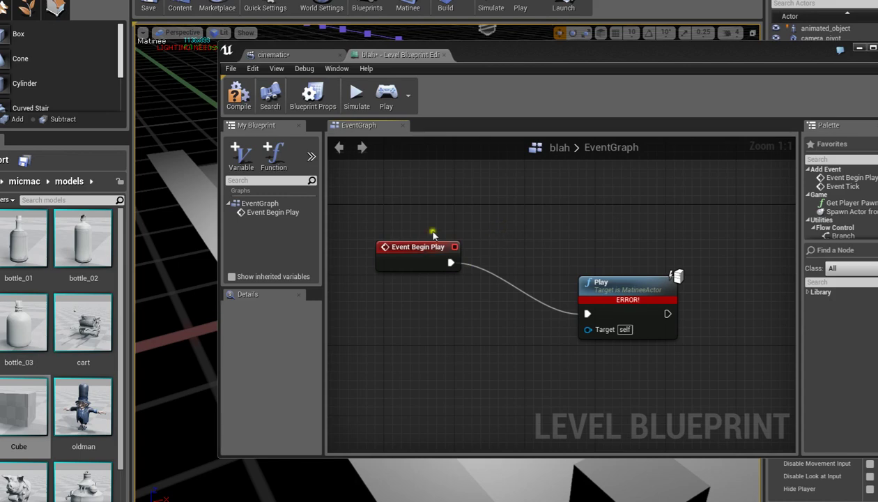
Connect a reference to the cinematic actor to the Play node's Target and compile the Level Blueprint
{"action": "left_click_drag", "start_coordinate": [697, 57], "coordinate": [532, 62]}
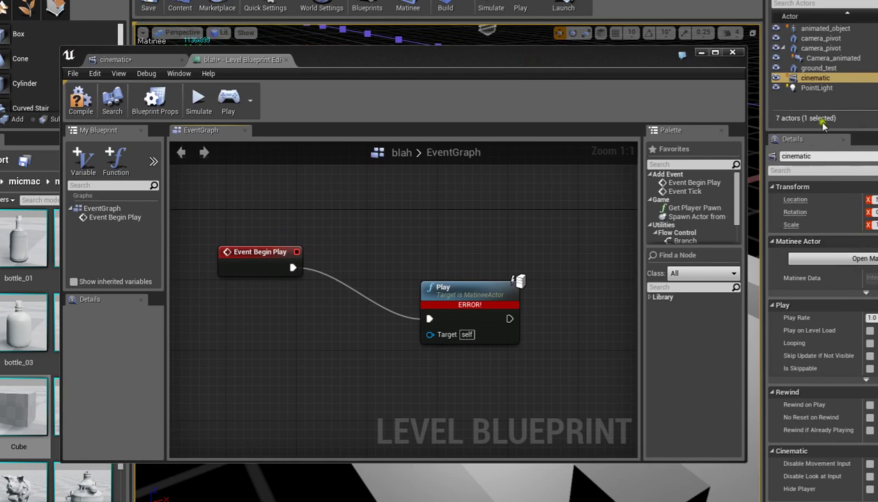
{"action": "left_click", "coordinate": [659, 131]}
{"action": "left_click_drag", "start_coordinate": [659, 131], "coordinate": [225, 345]}
{"action": "left_click_drag", "start_coordinate": [301, 351], "coordinate": [429, 335]}
{"action": "left_click", "coordinate": [93, 107]}
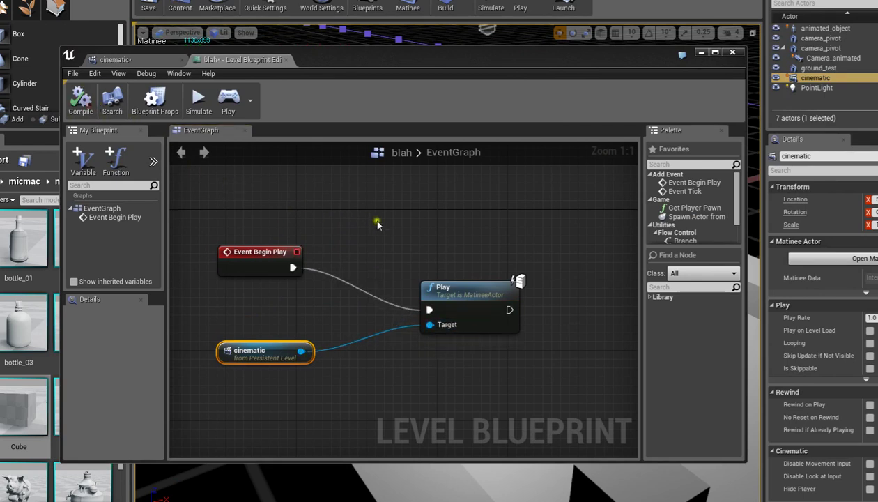
{"action": "left_click", "coordinate": [731, 55]}
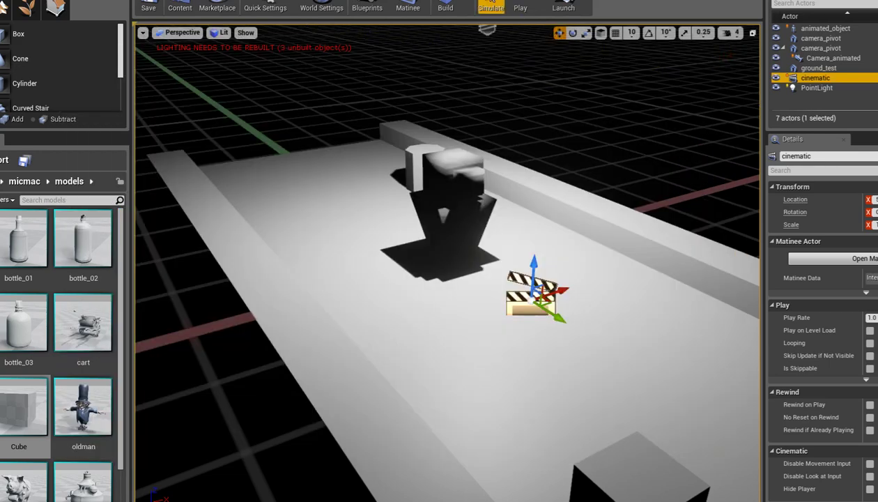
Play and stop the level several times to check the cinematic through Camera_animated
{"action": "left_click", "coordinate": [491, 6]}
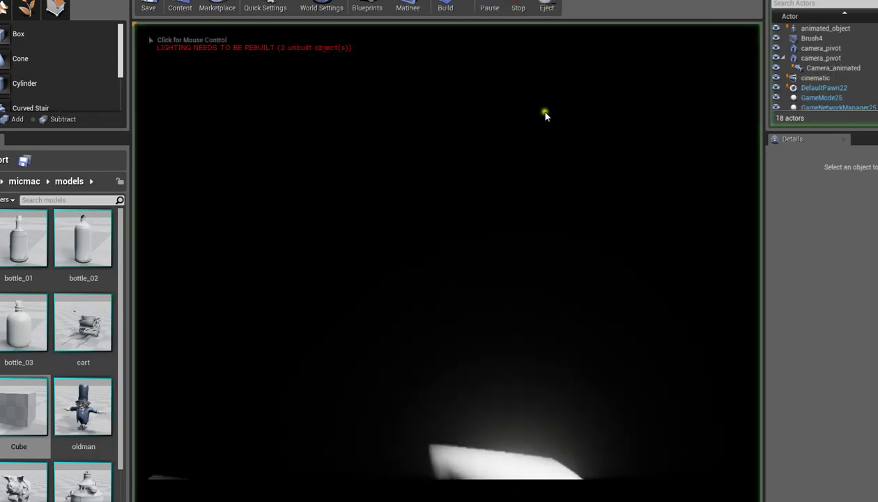
{"action": "left_click", "coordinate": [518, 8]}
{"action": "left_click", "coordinate": [519, 7]}
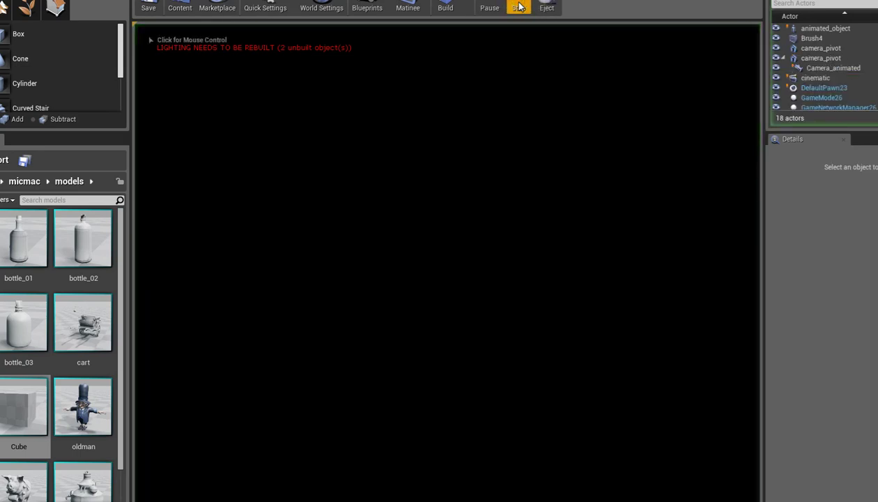
{"action": "left_click", "coordinate": [518, 7]}
{"action": "left_click", "coordinate": [518, 7]}
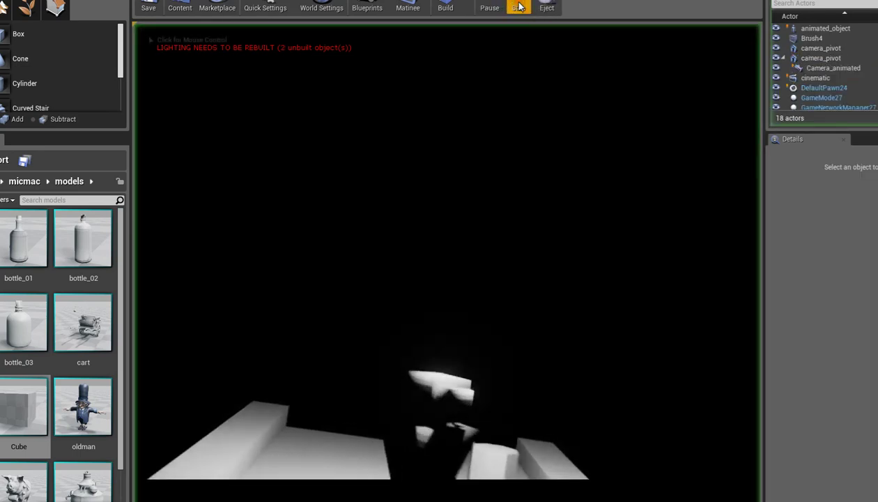
{"action": "left_click", "coordinate": [518, 7]}
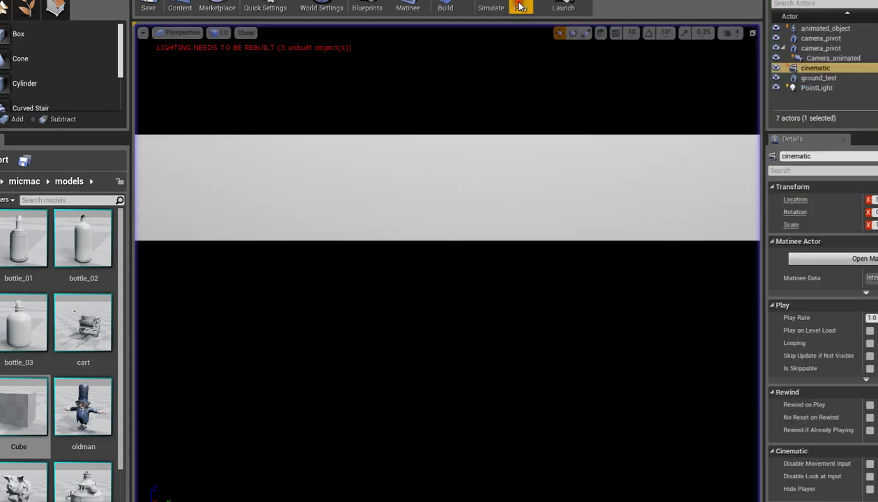